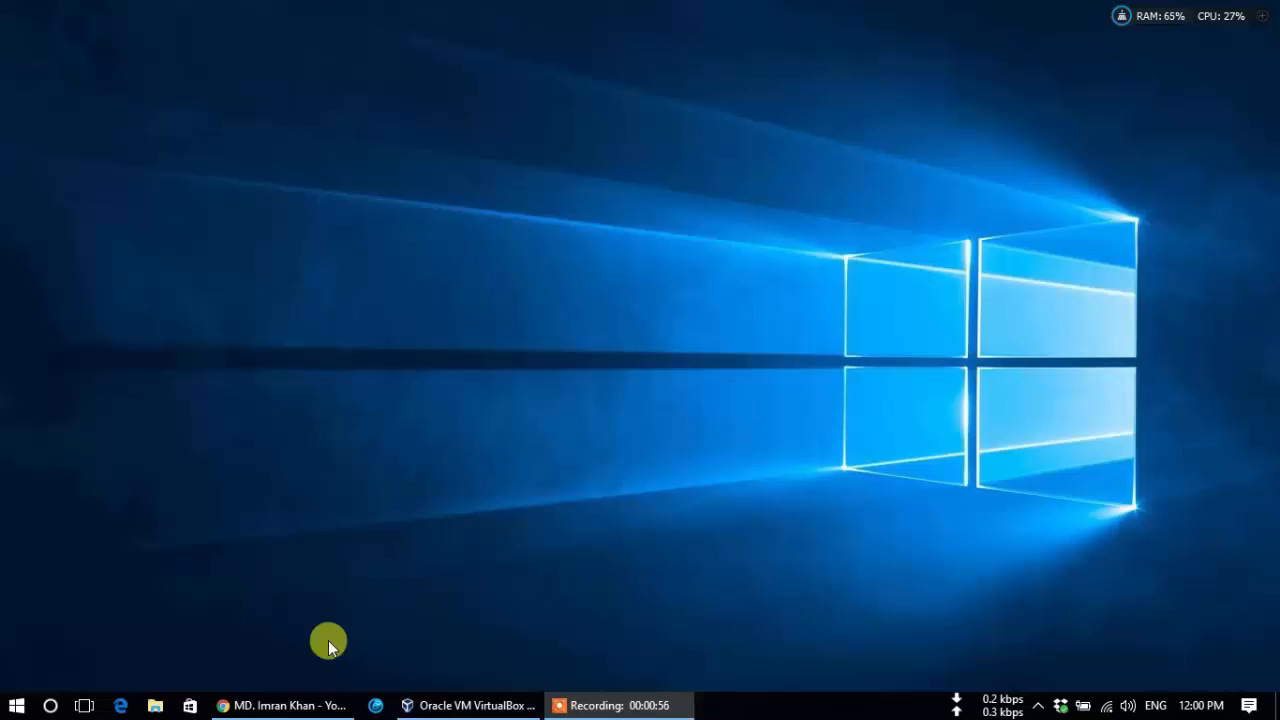
Cancel YouTube's channel settings and switch to the 'Downloads – Oracle VM VirtualBox' tab.
{"action": "left_click", "coordinate": [300, 706]}
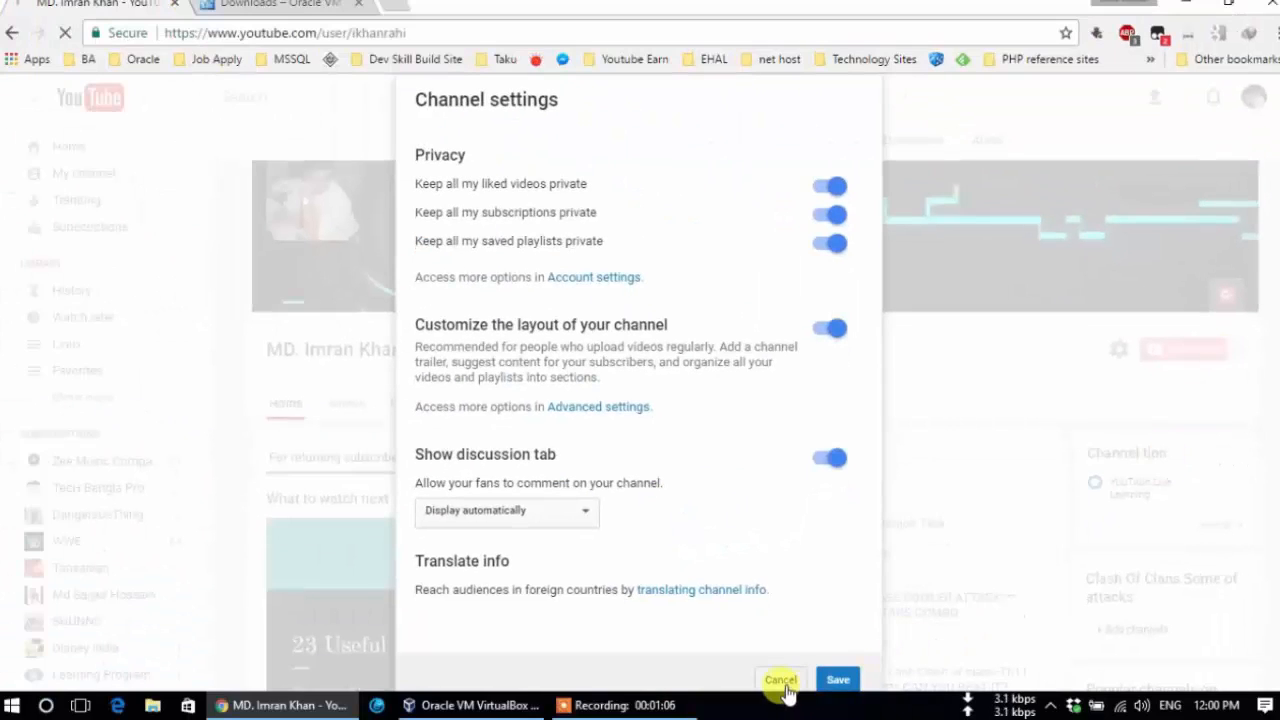
{"action": "left_click", "coordinate": [781, 681]}
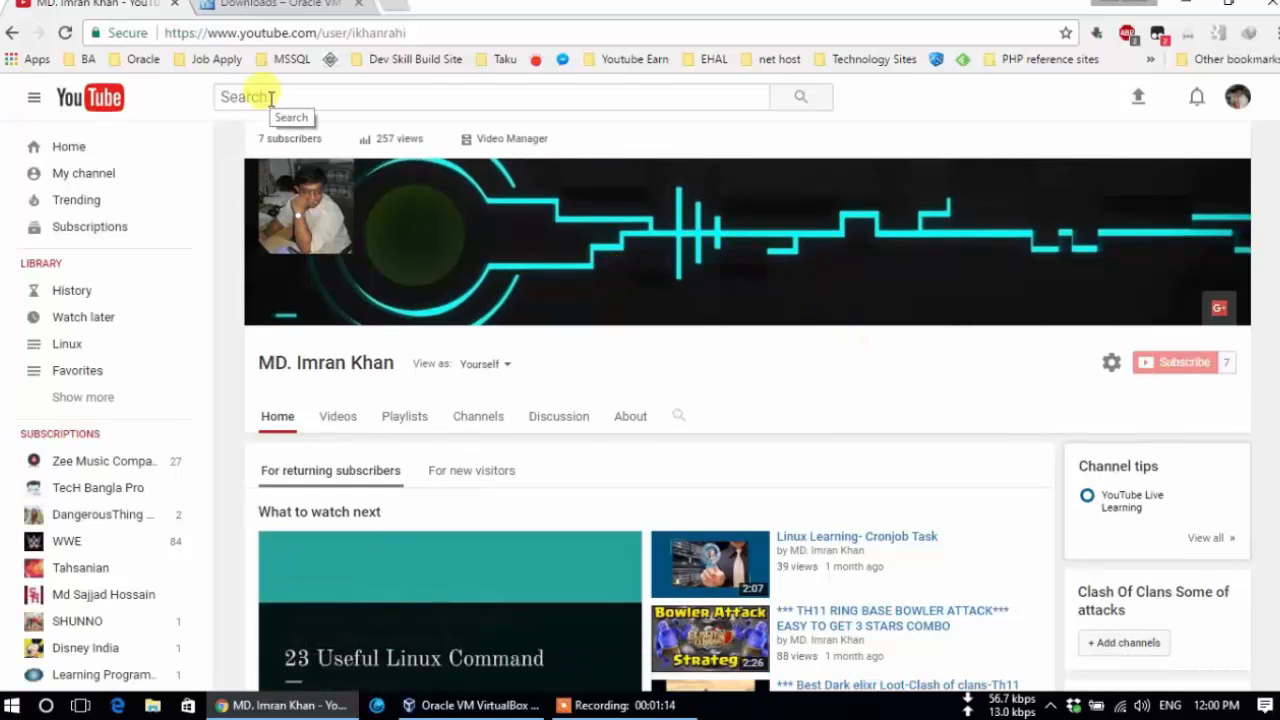
{"action": "left_click", "coordinate": [285, 4]}
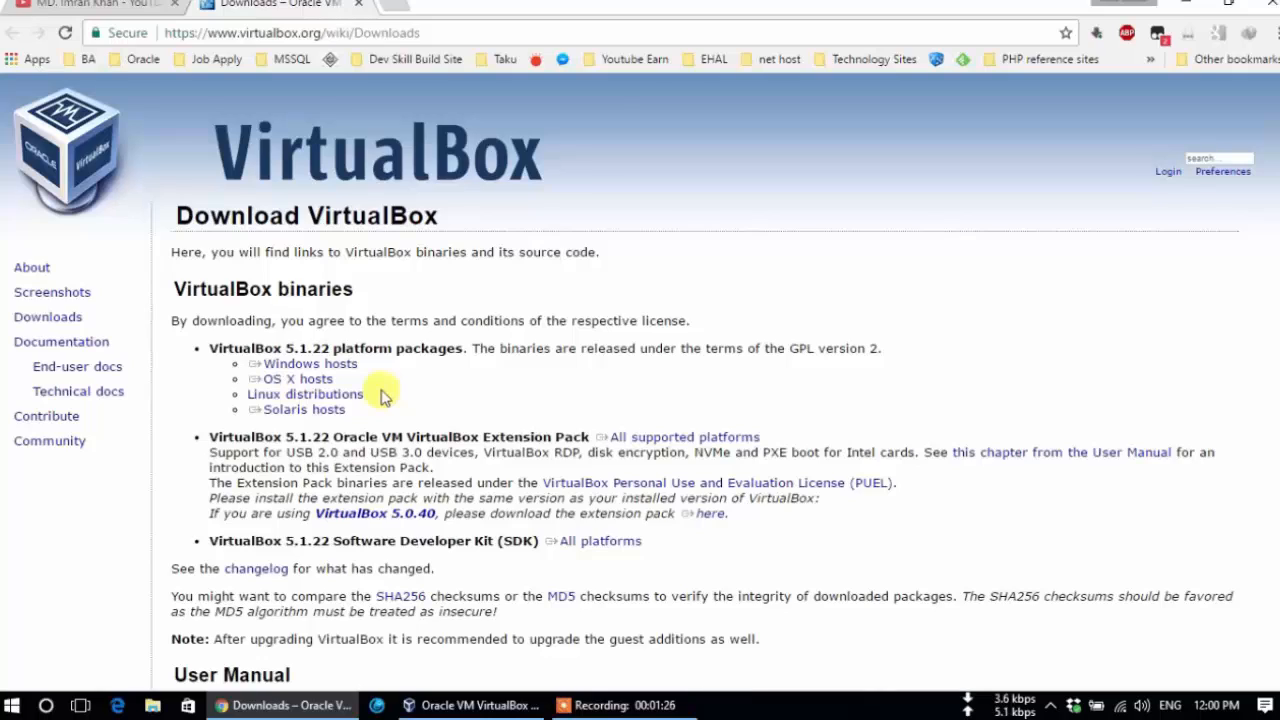
Download the VirtualBox 5.1.22 Windows-hosts installer as a numbered duplicate, then minimize Chrome.
{"action": "triple_click", "coordinate": [336, 365]}
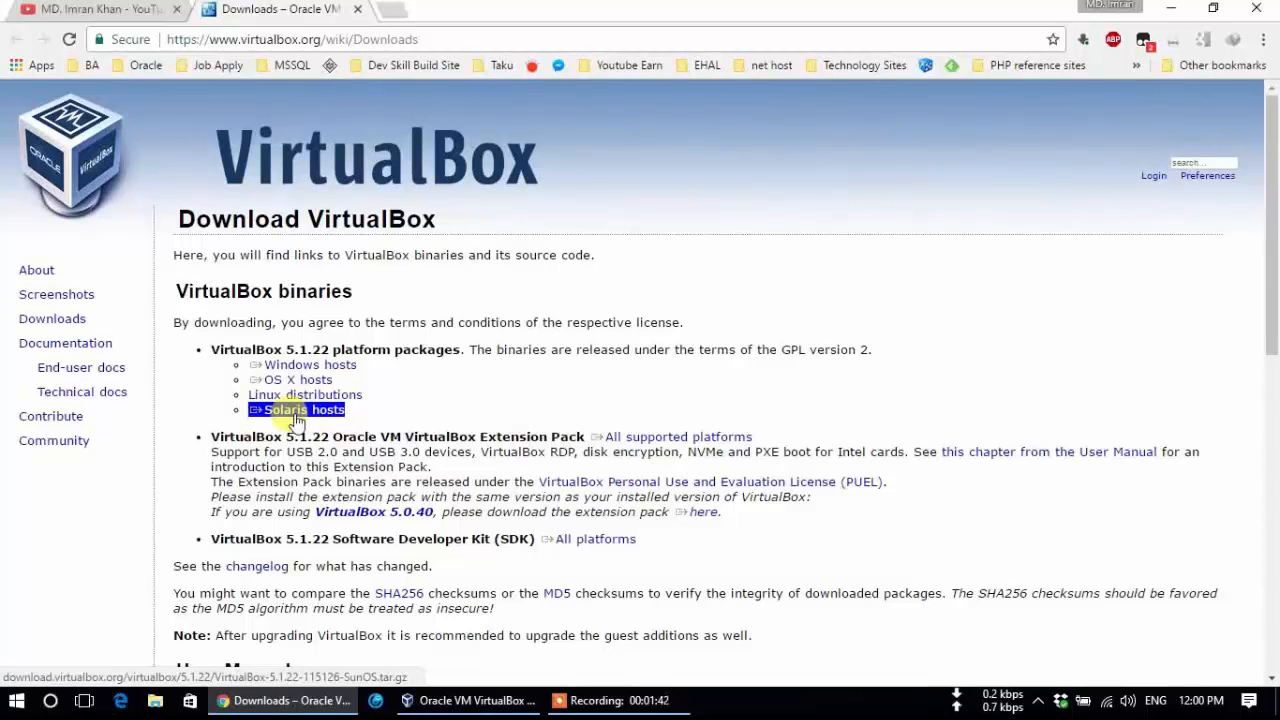
{"action": "left_click", "coordinate": [315, 364]}
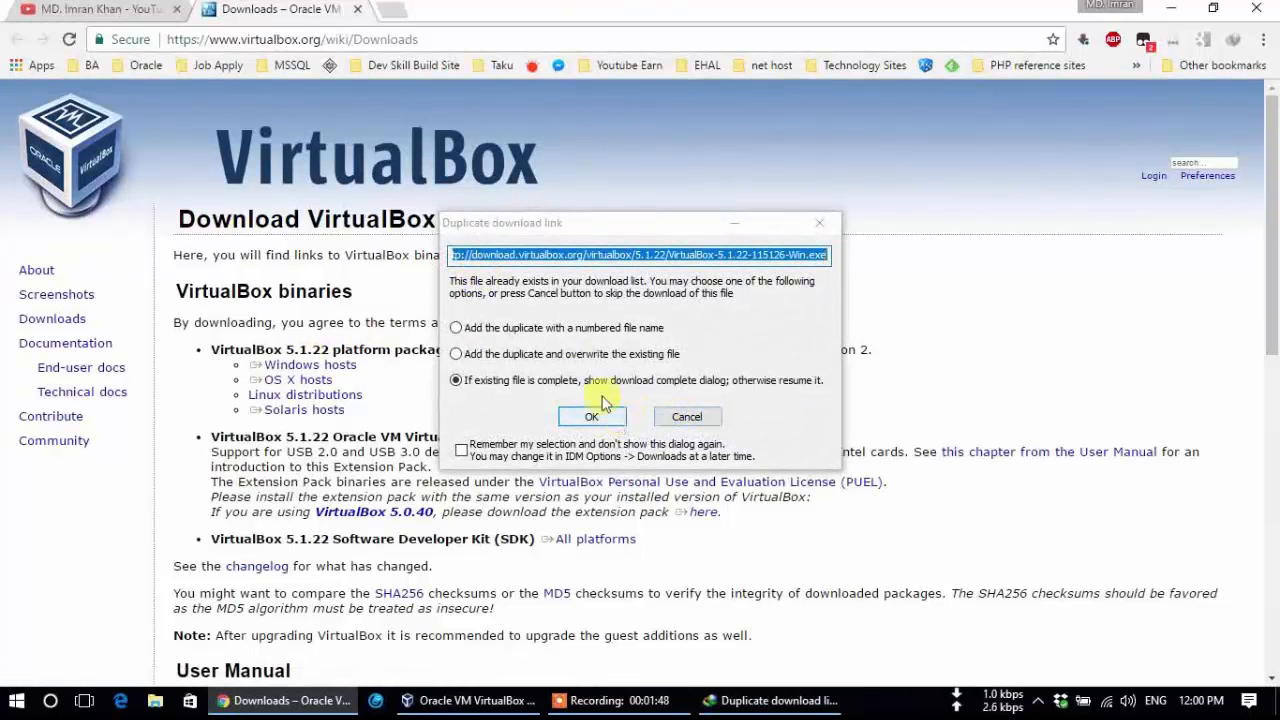
{"action": "left_click", "coordinate": [552, 329]}
{"action": "left_click", "coordinate": [592, 416]}
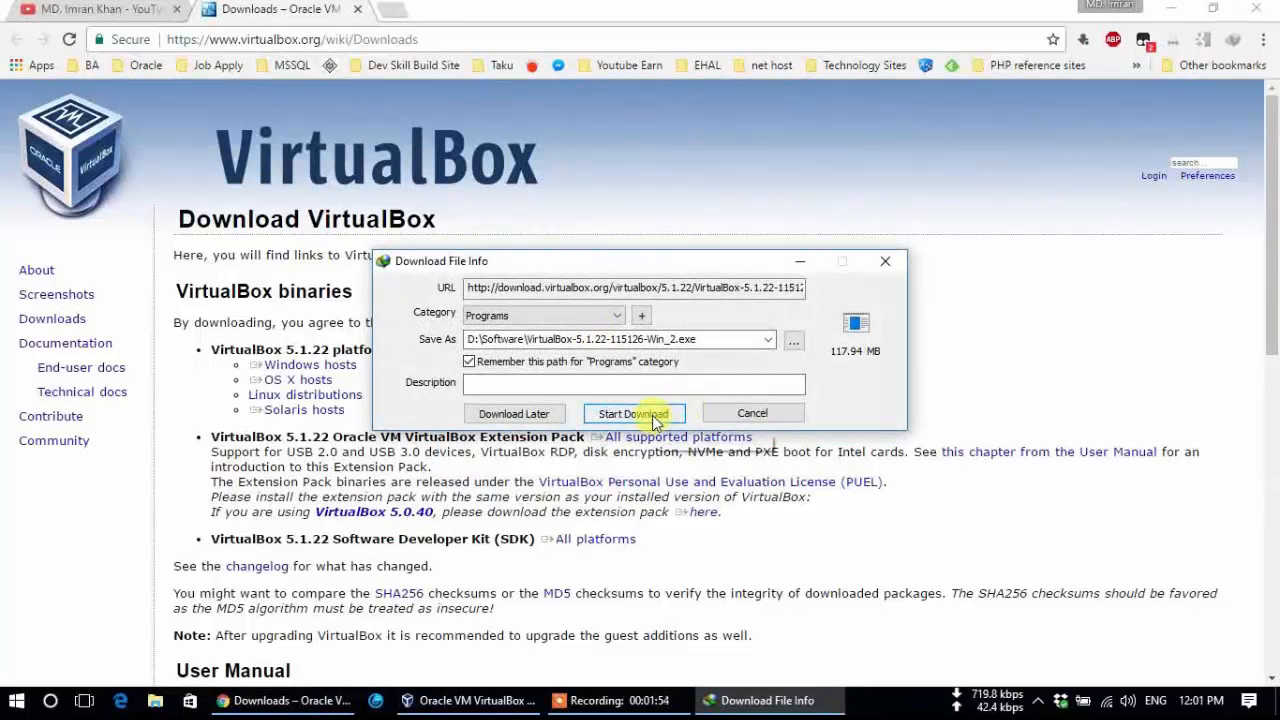
{"action": "left_click", "coordinate": [741, 418]}
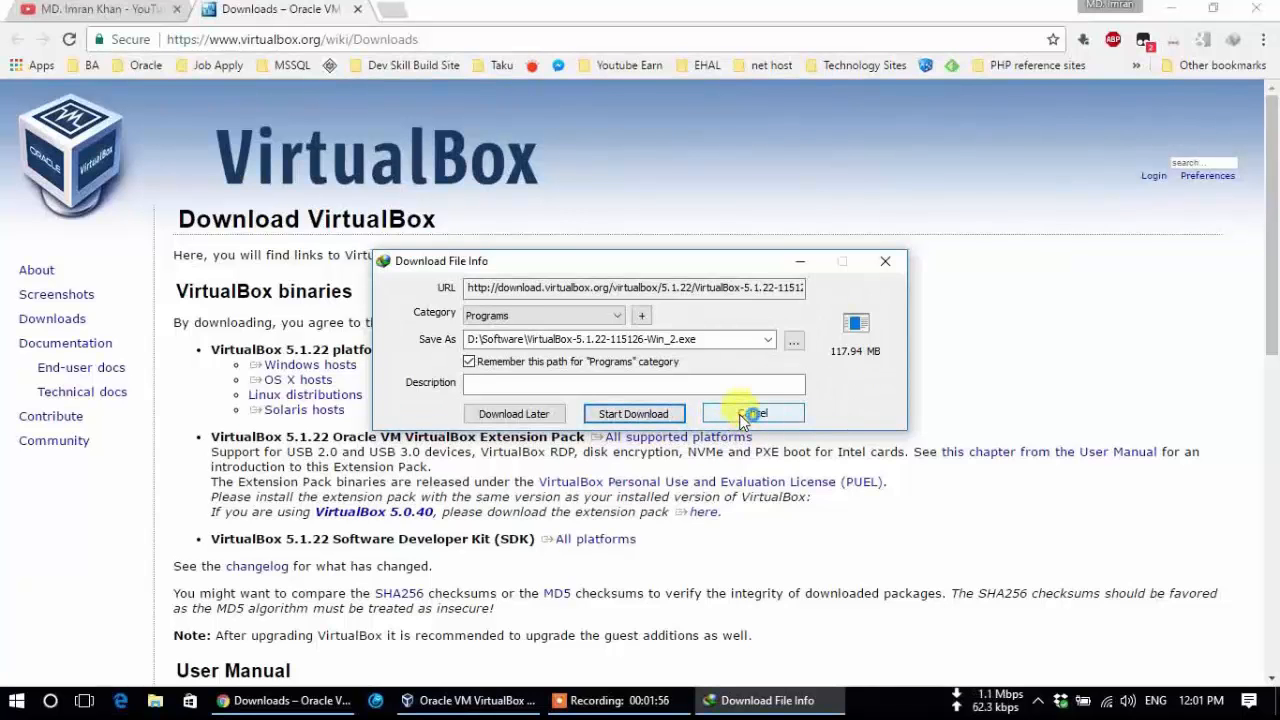
{"action": "left_click", "coordinate": [1171, 8]}
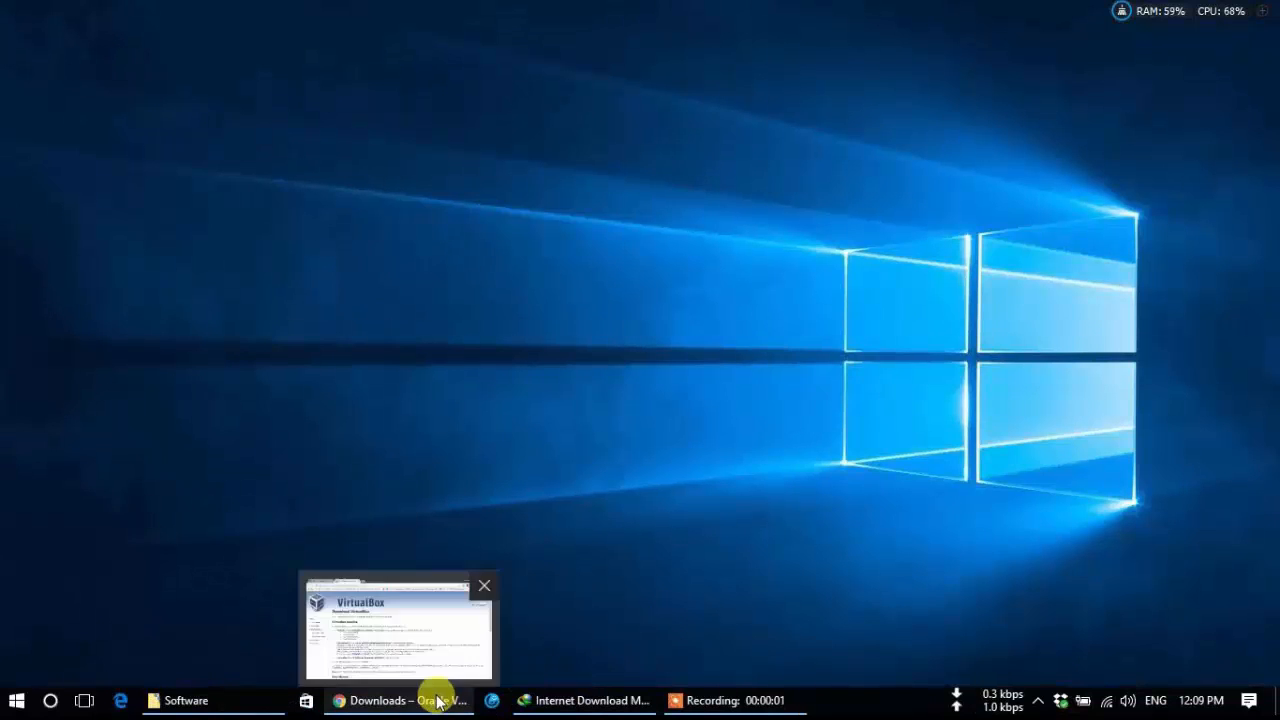
Launch VirtualBox-5.1.22-115126-Win.exe from Internet Download Manager, close IDM, and pass the setup welcome page.
{"action": "left_click", "coordinate": [586, 699]}
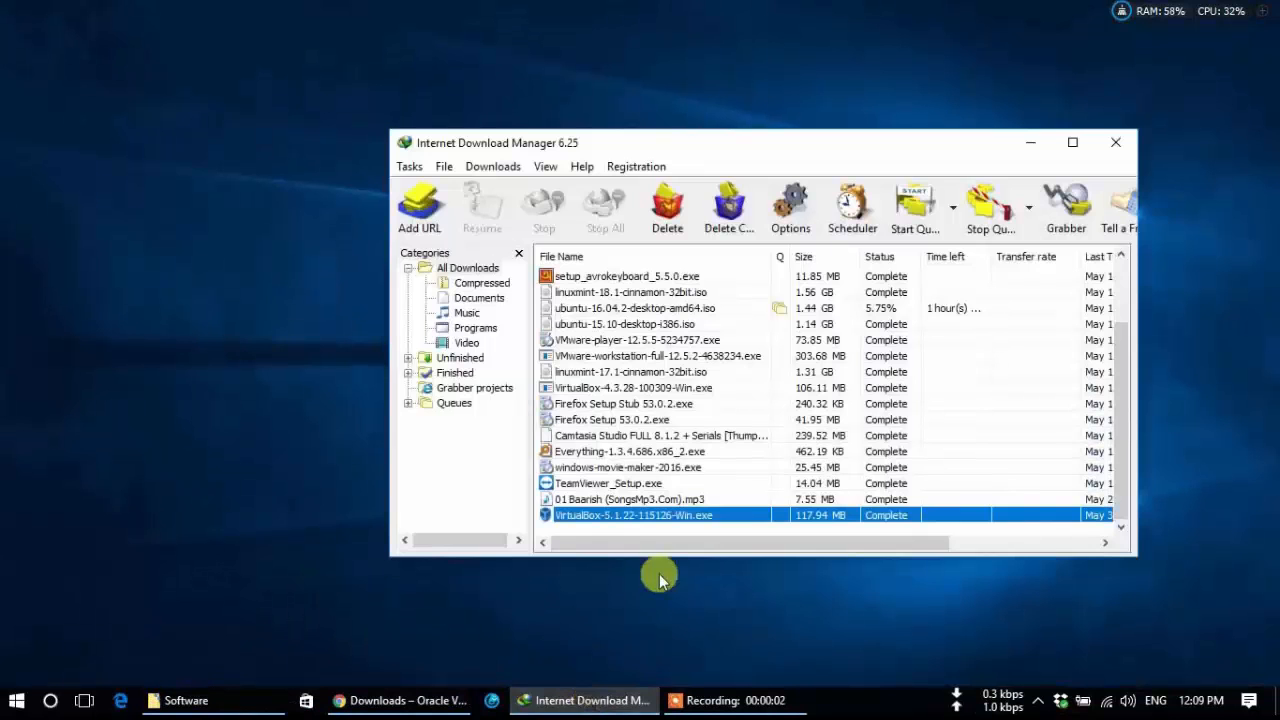
{"action": "double_click", "coordinate": [649, 518]}
{"action": "left_click", "coordinate": [816, 525]}
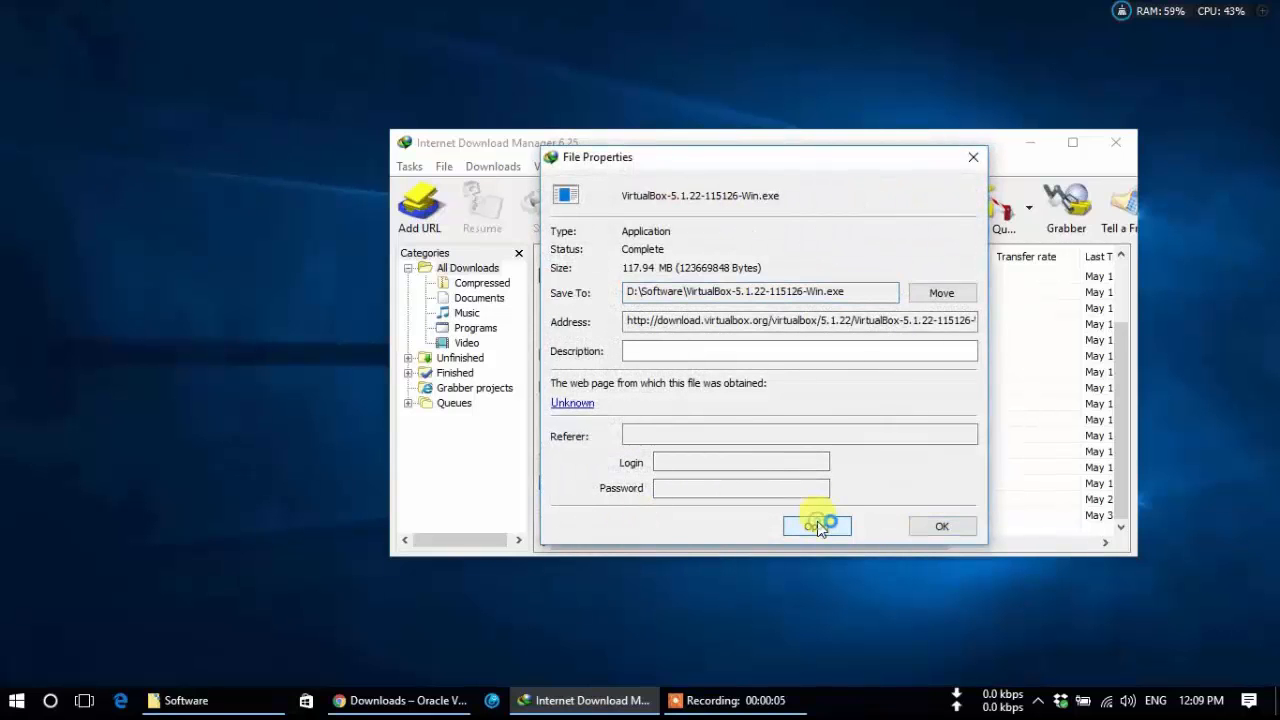
{"action": "left_click", "coordinate": [966, 157]}
{"action": "left_click", "coordinate": [1115, 143]}
{"action": "left_click", "coordinate": [742, 497]}
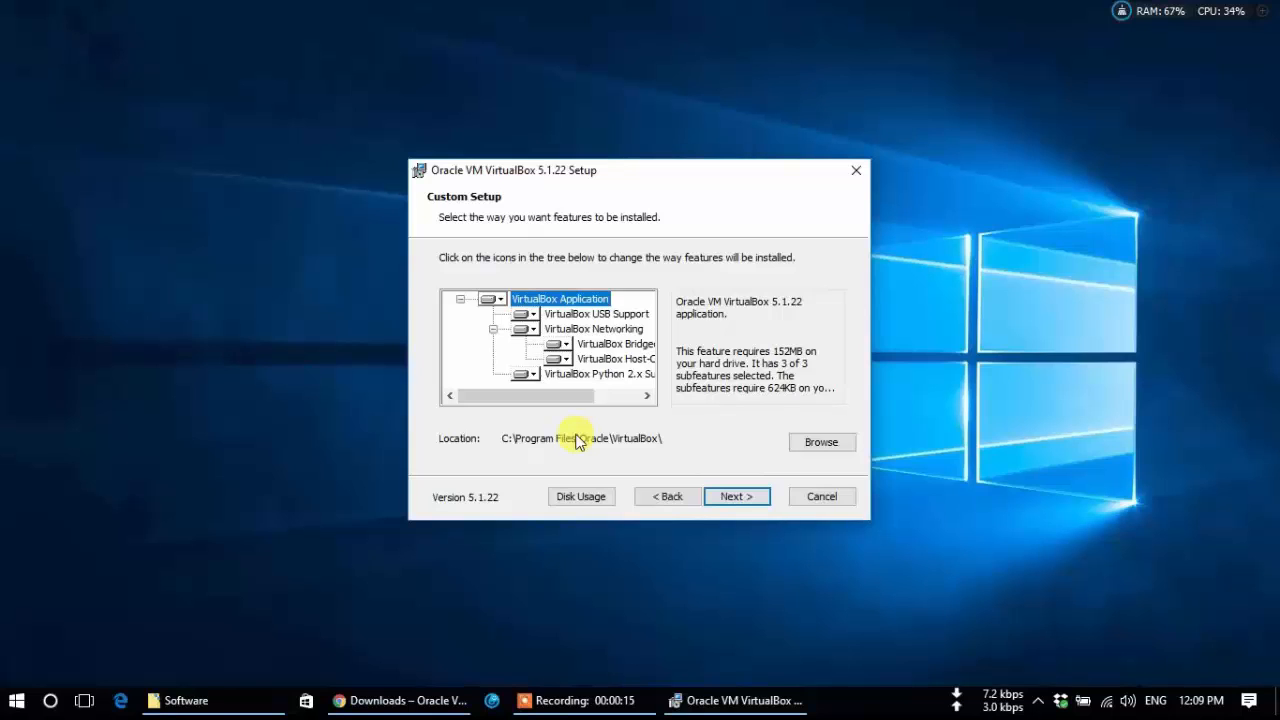
Install VirtualBox 5.1.22 with default features, no Quick Launch Bar shortcut, accepting the network reset.
{"action": "left_click", "coordinate": [730, 497]}
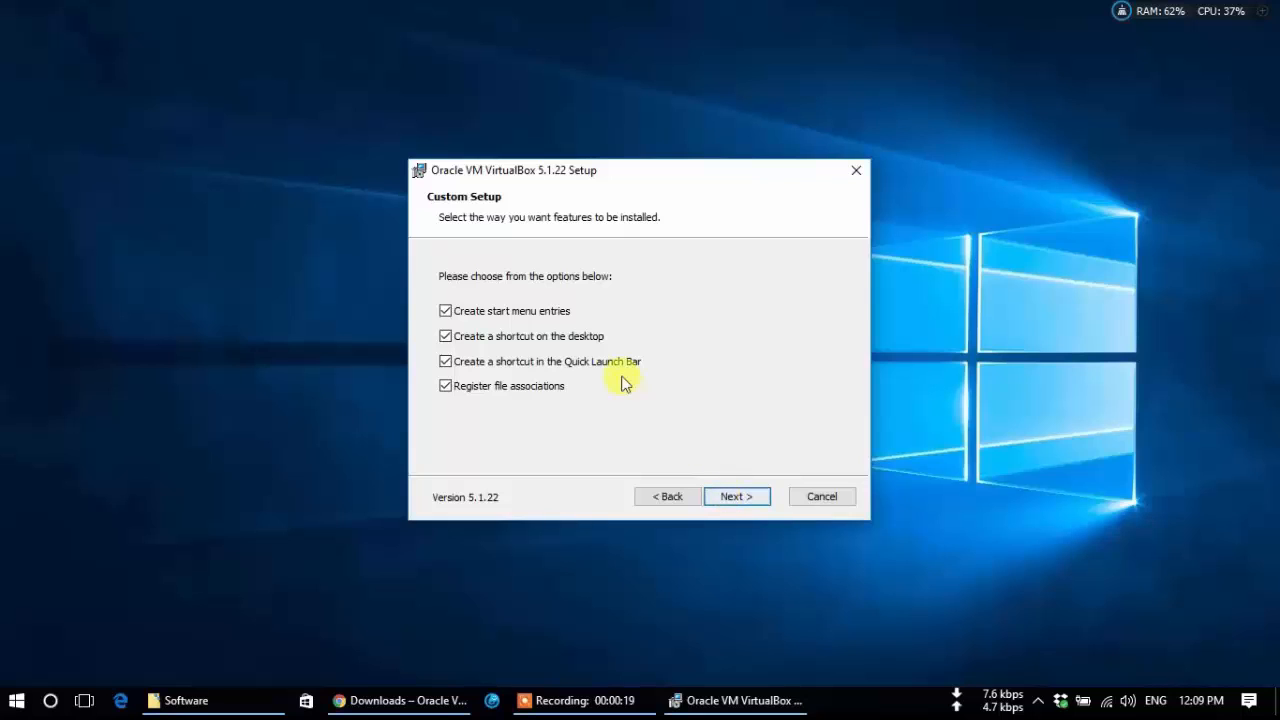
{"action": "left_click", "coordinate": [551, 364]}
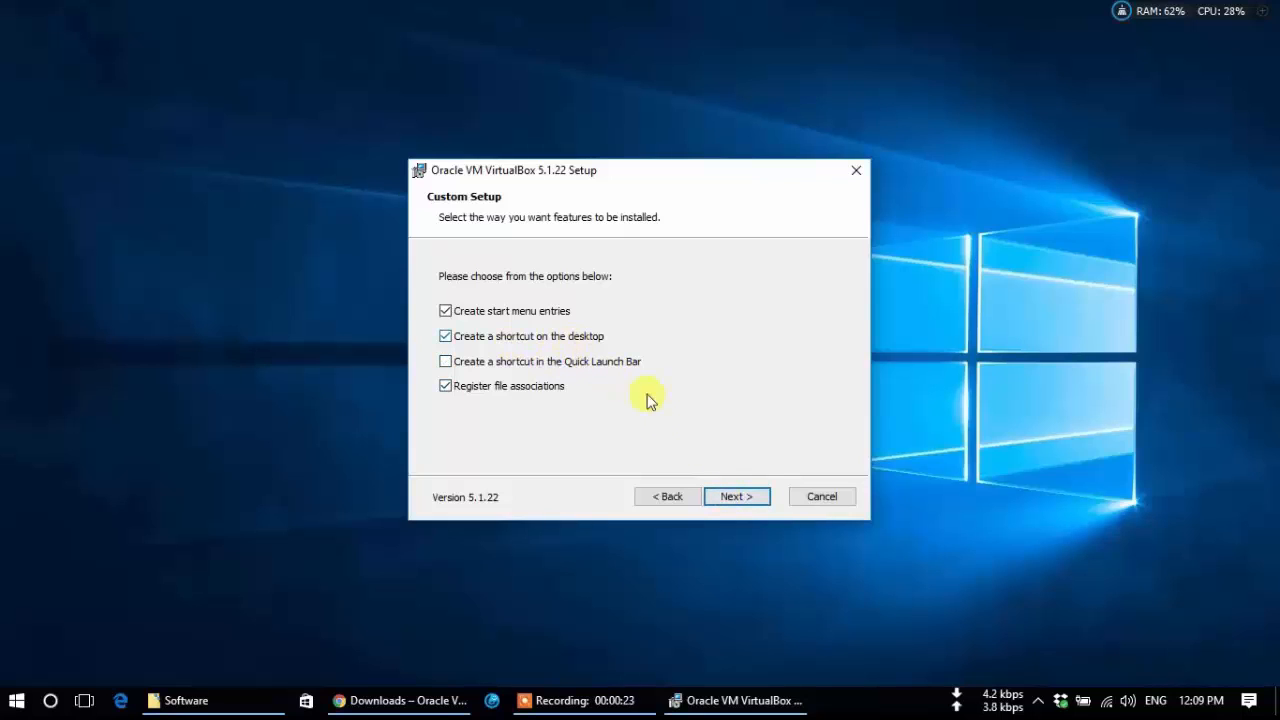
{"action": "left_click", "coordinate": [731, 500]}
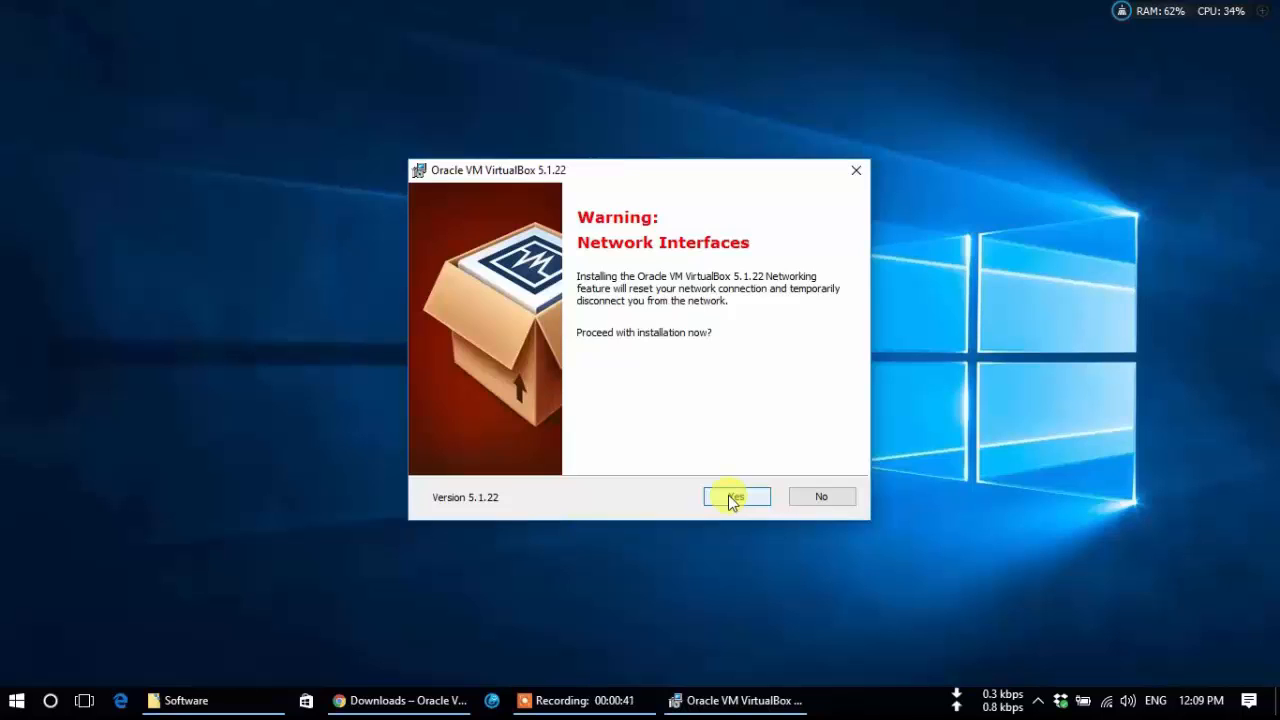
{"action": "left_click", "coordinate": [731, 500]}
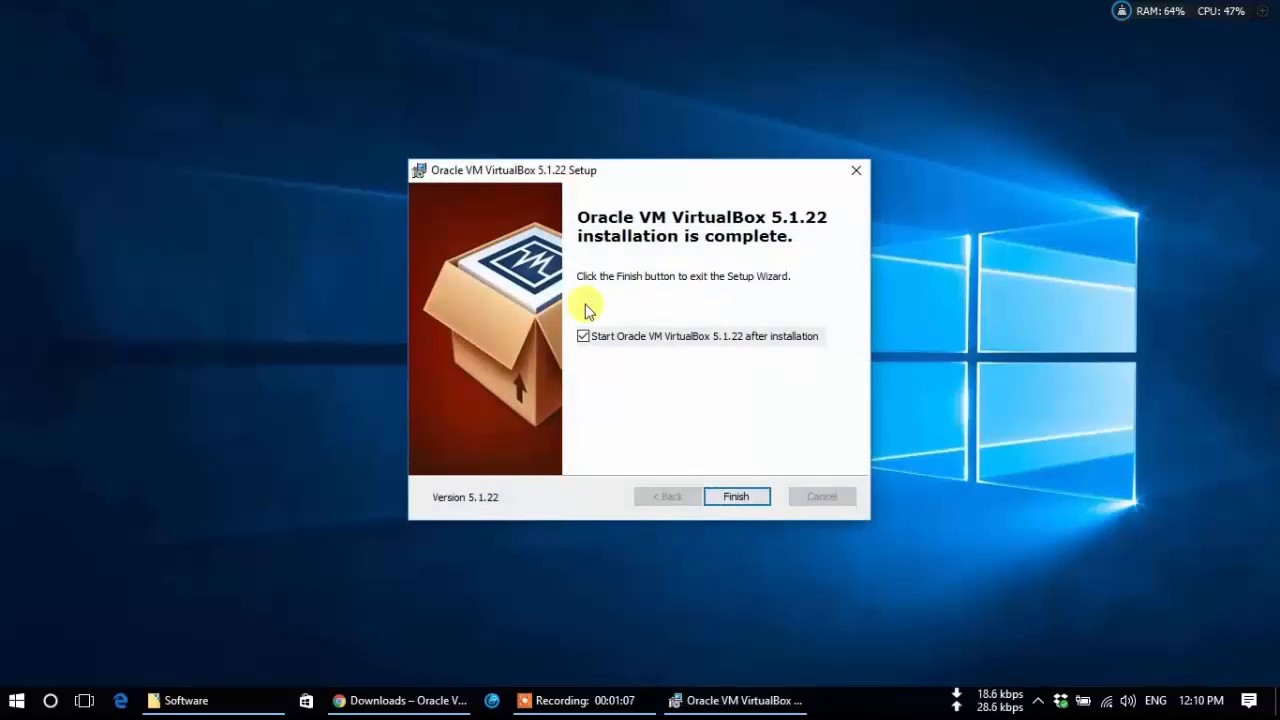
{"action": "left_click", "coordinate": [741, 497]}
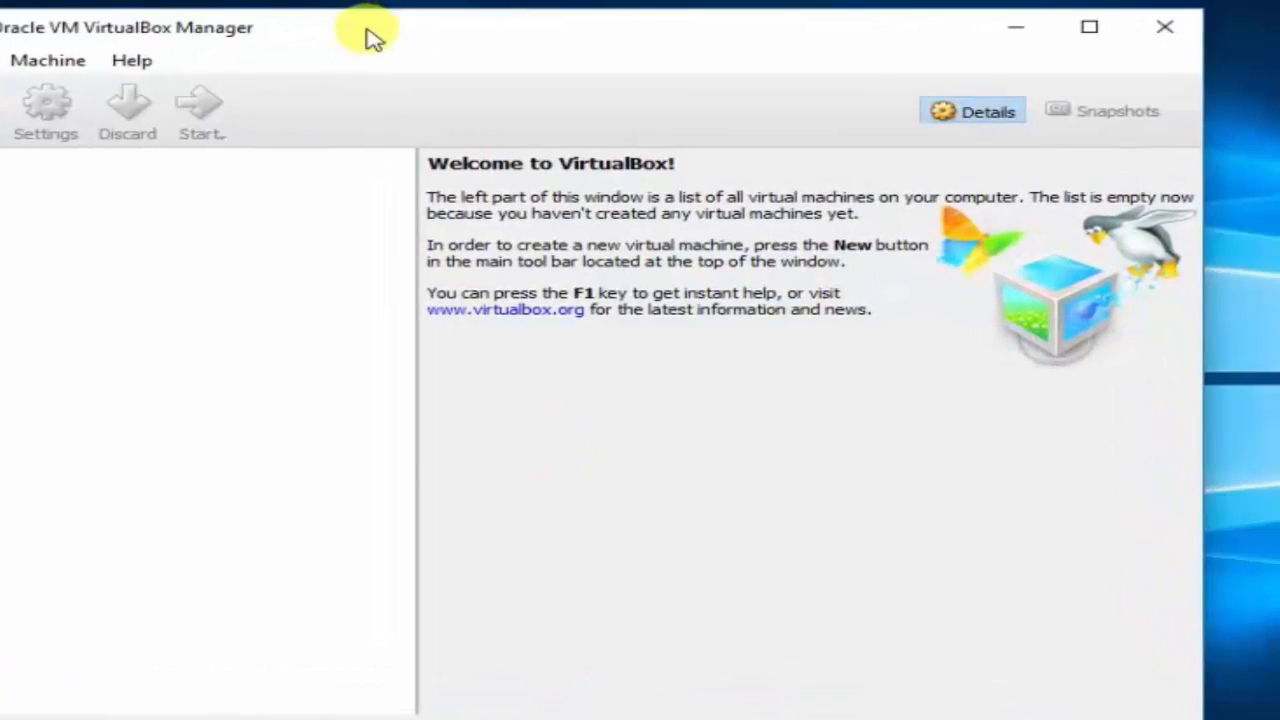
{"action": "left_click", "coordinate": [60, 64]}
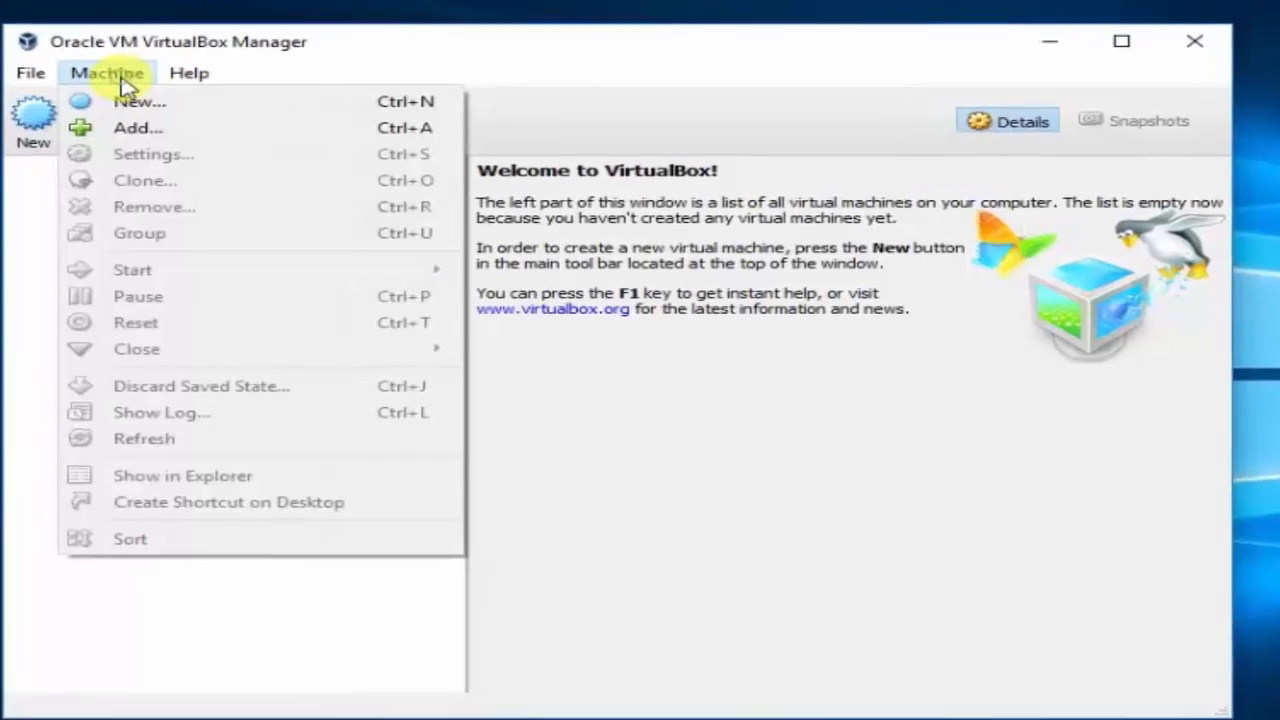
{"action": "mouse_move", "coordinate": [0, 66]}
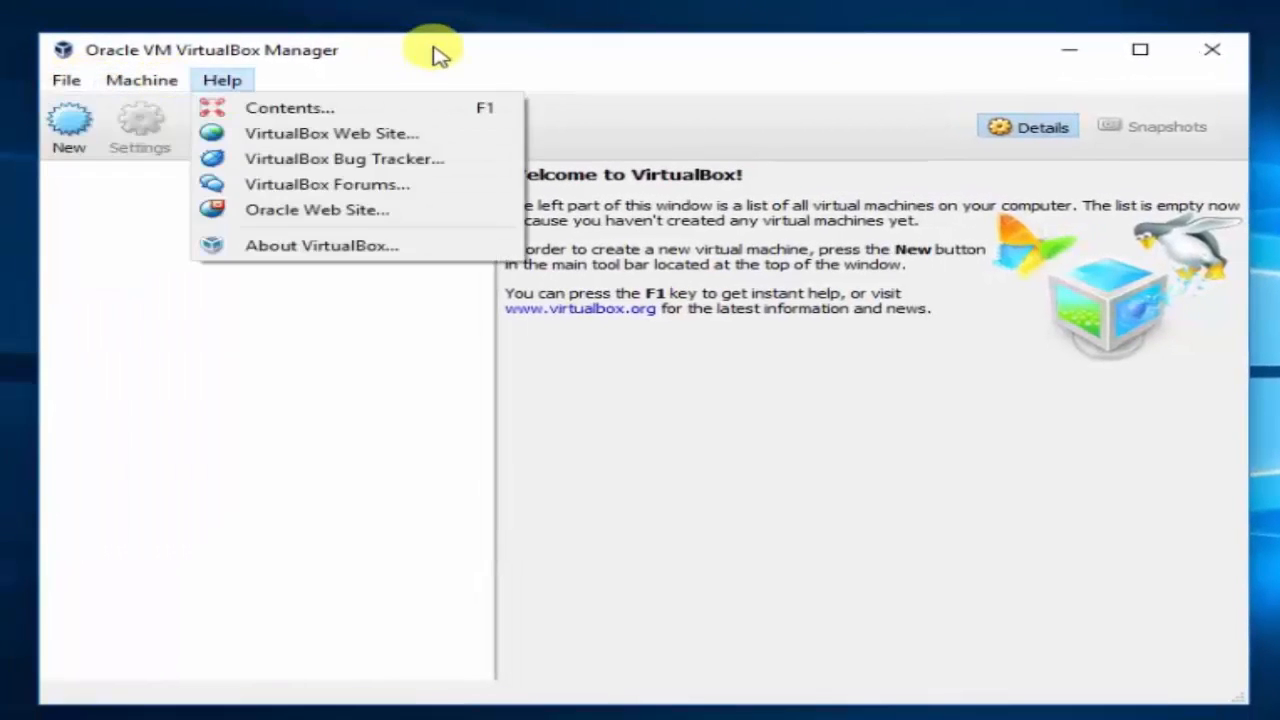
{"action": "left_click", "coordinate": [434, 47]}
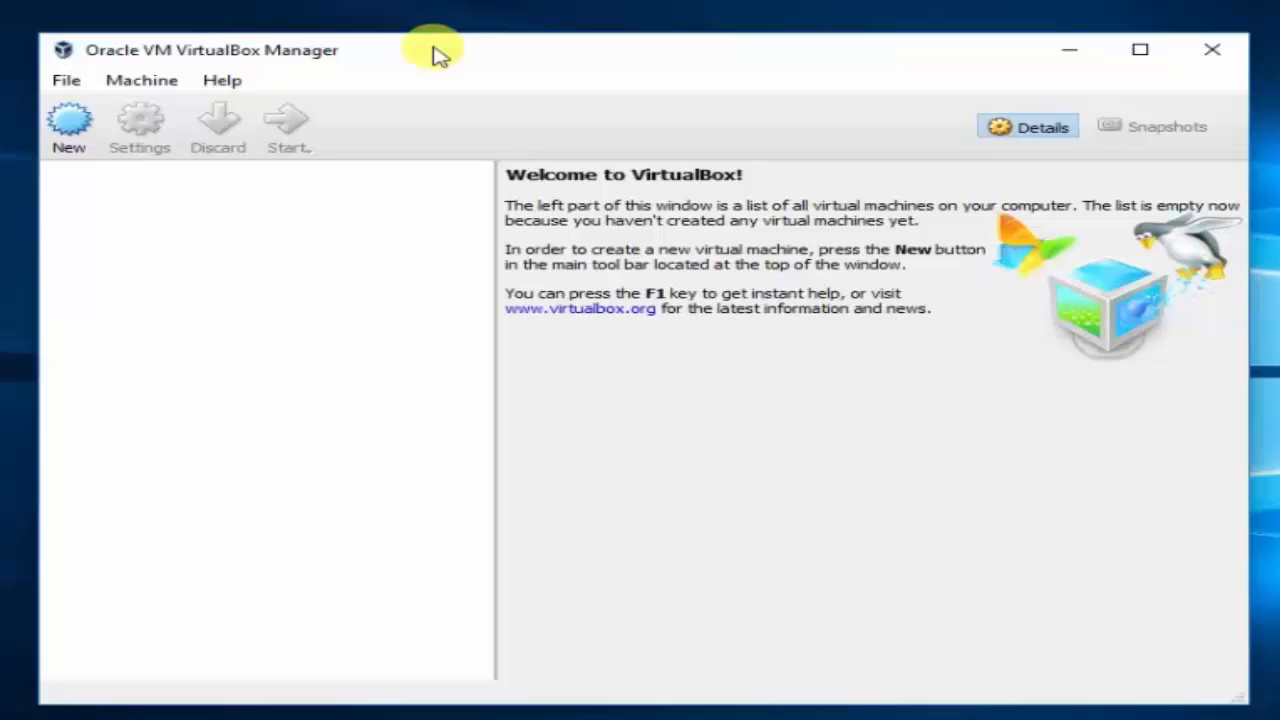
Create a new Ubuntu (32-bit) VM named 'mint' and raise its memory to about 1473 MB.
{"action": "left_click", "coordinate": [70, 125]}
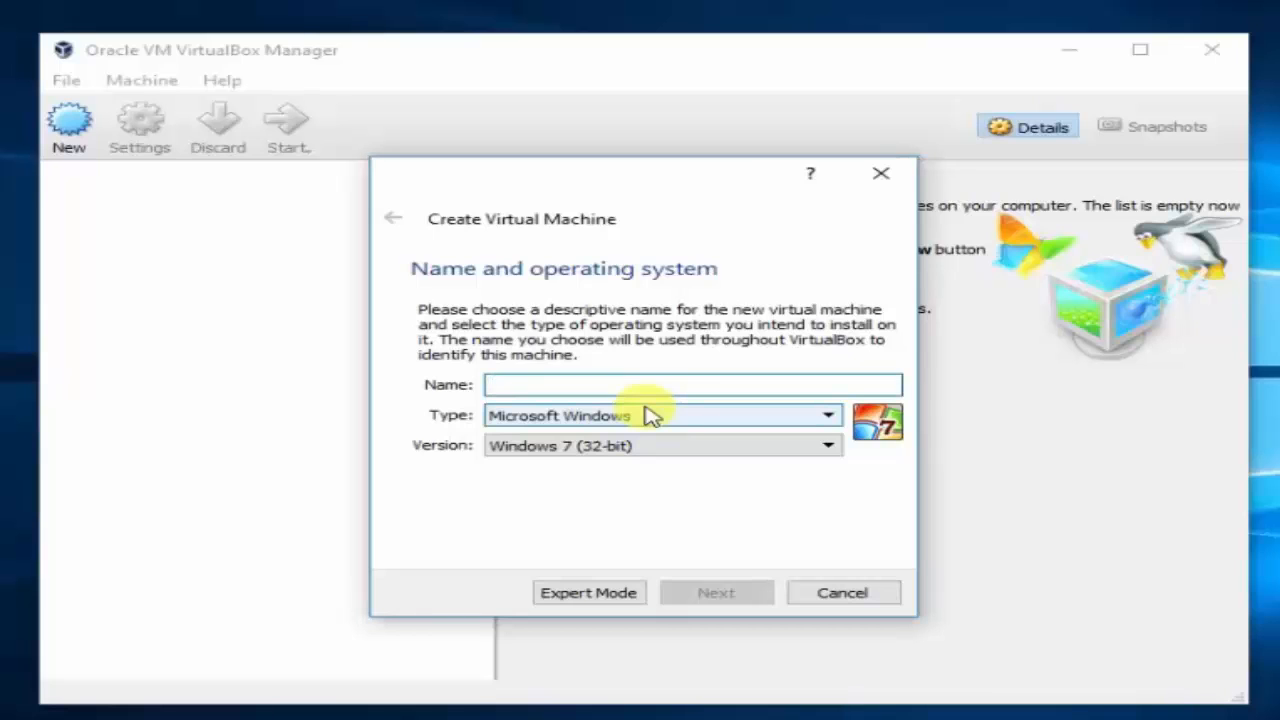
{"action": "type", "text": "mint"}
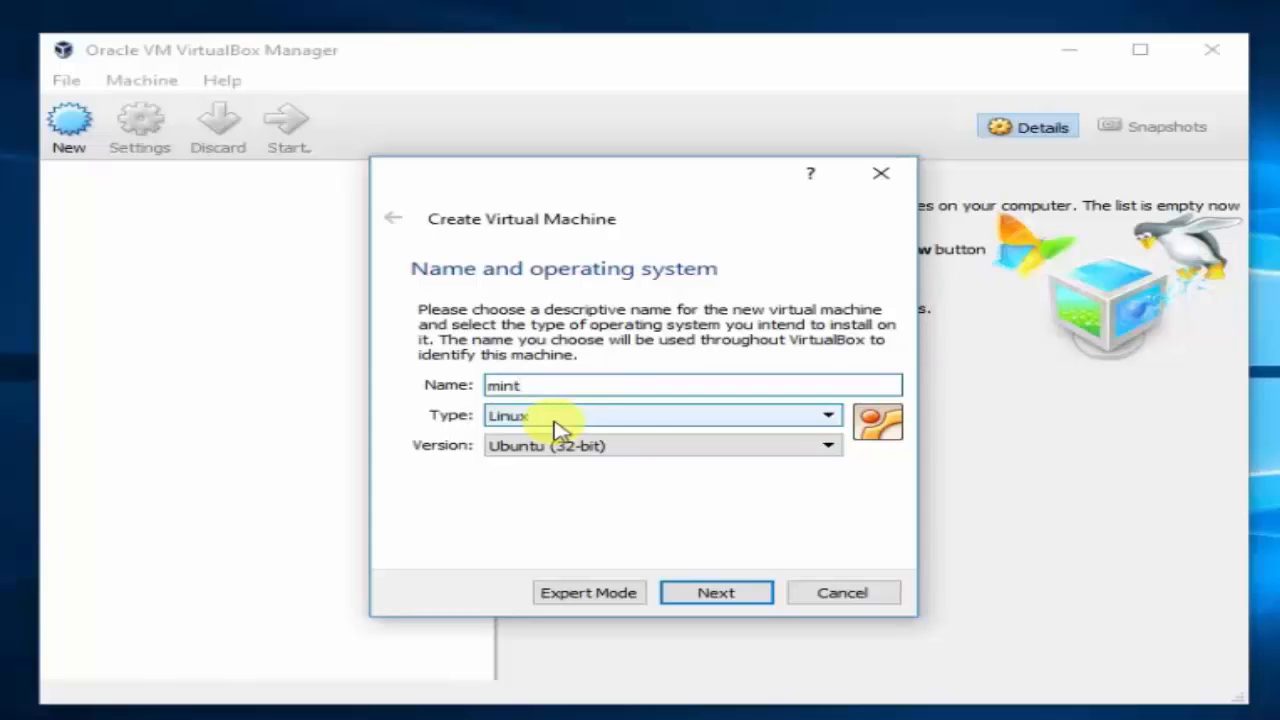
{"action": "left_click", "coordinate": [605, 462]}
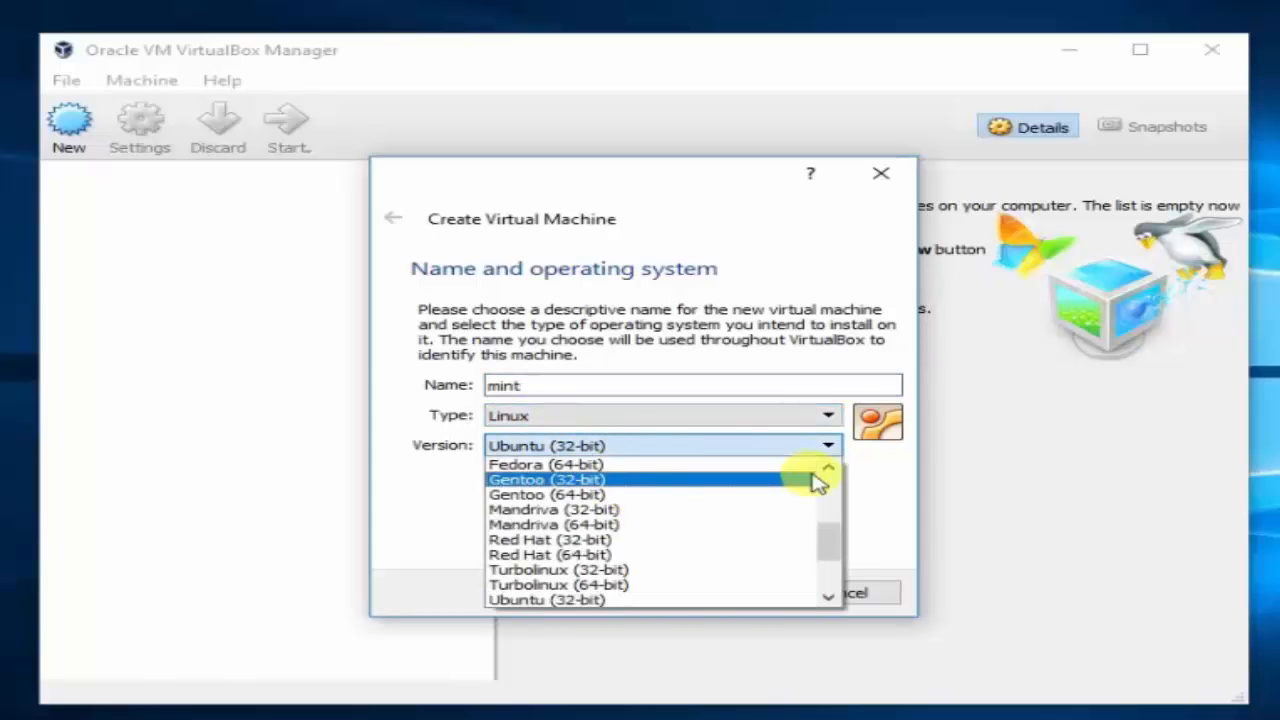
{"action": "scroll", "coordinate": [828, 552], "scroll_direction": "down", "scroll_amount": 2}
{"action": "scroll", "coordinate": [828, 537], "scroll_direction": "up", "scroll_amount": 3}
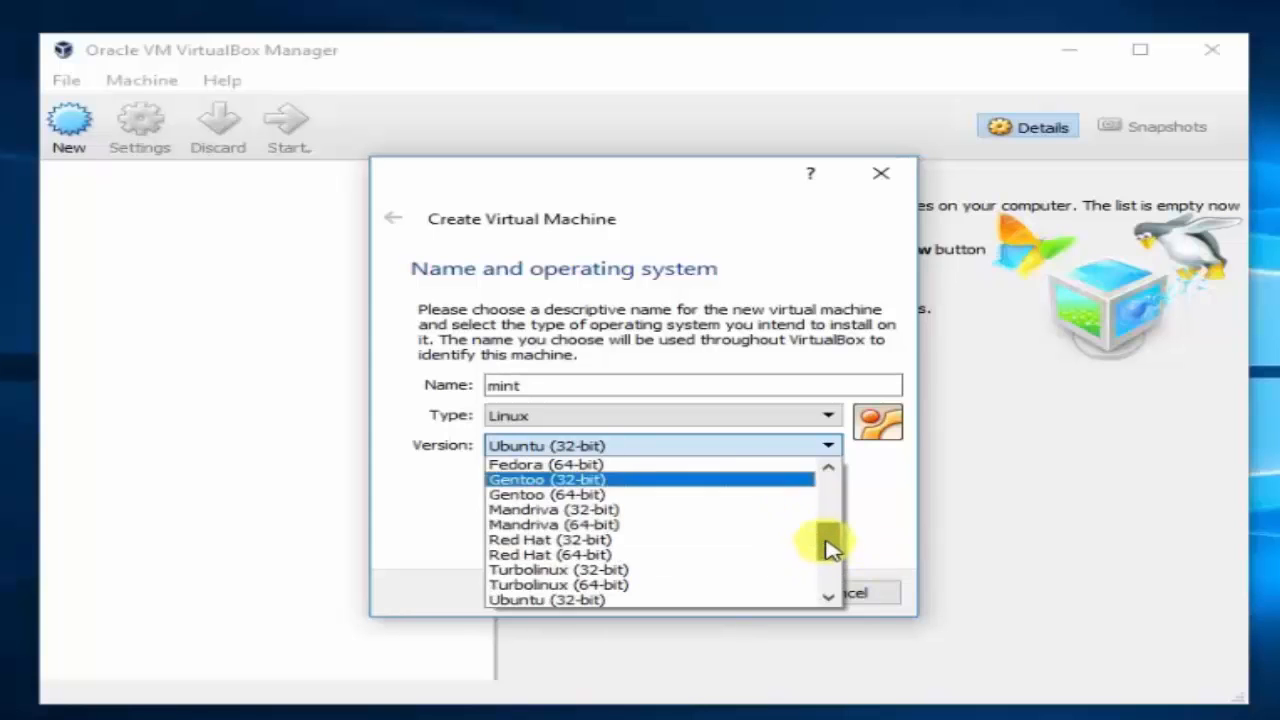
{"action": "left_click", "coordinate": [874, 510]}
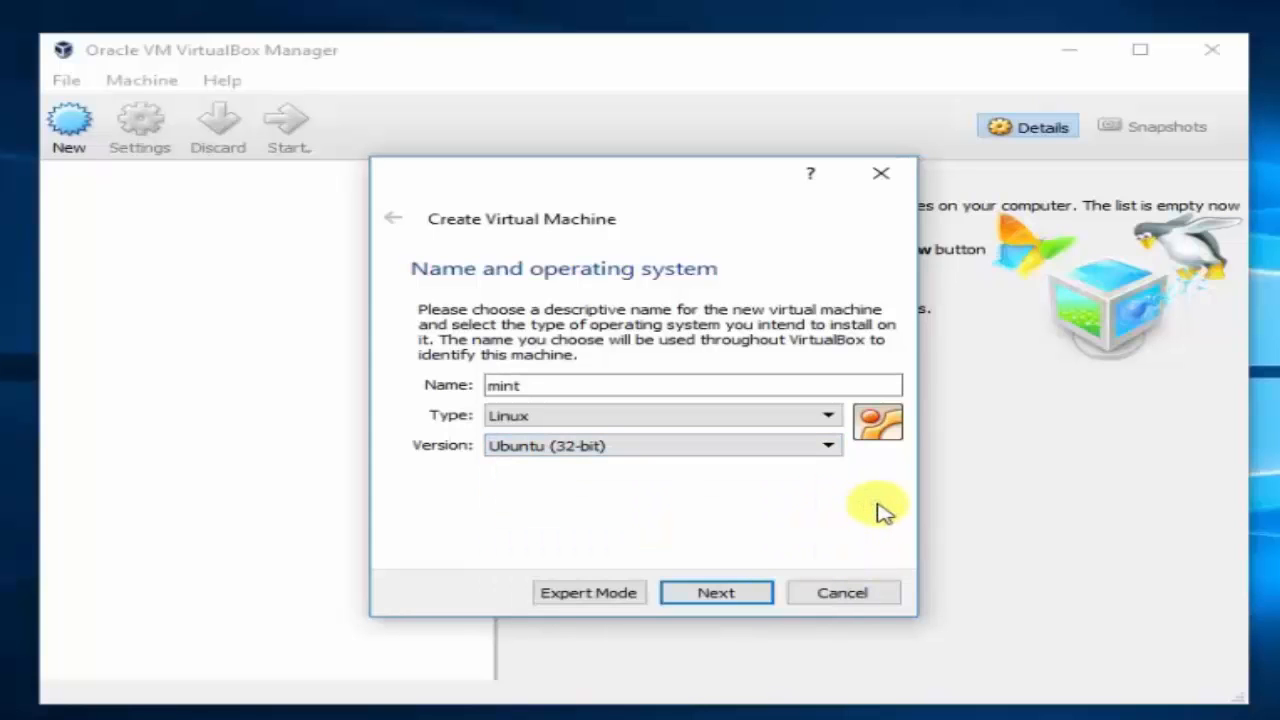
{"action": "left_click", "coordinate": [752, 592]}
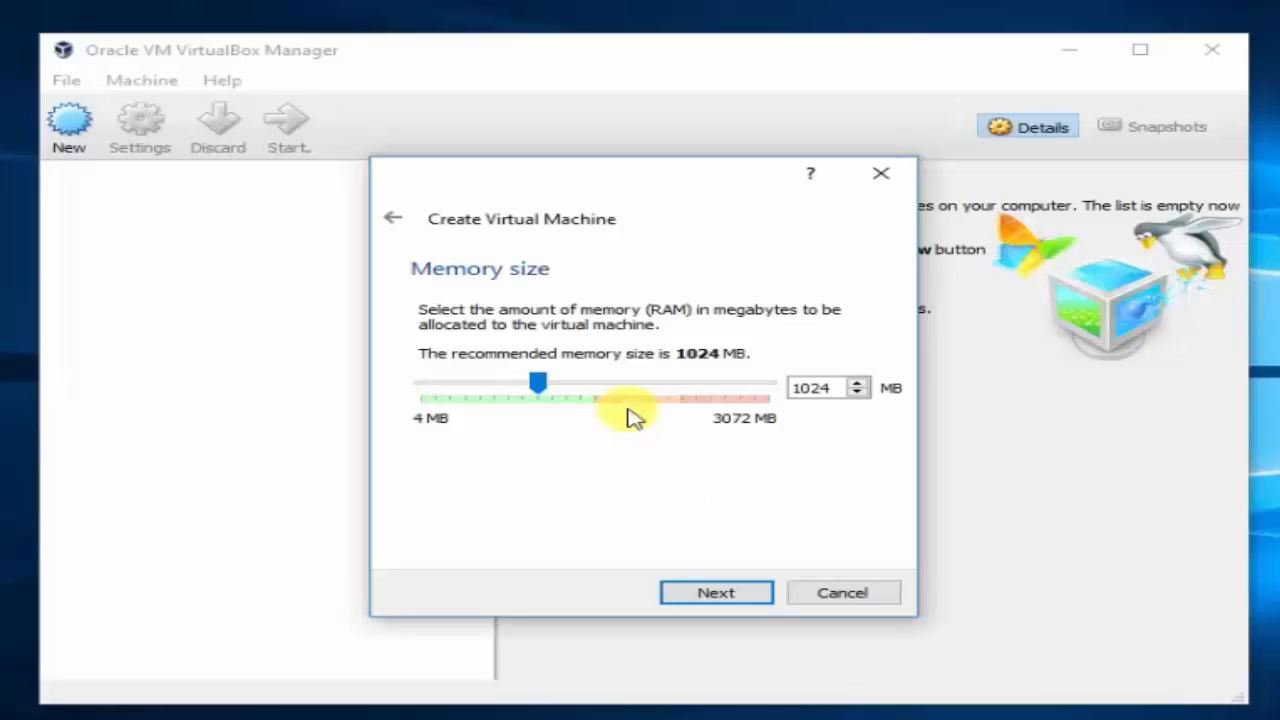
{"action": "left_click_drag", "start_coordinate": [538, 384], "coordinate": [588, 390]}
Keep roughly 1473 MB memory, choose to create a new hard disk, and keep the VDI type.
{"action": "left_click", "coordinate": [725, 592]}
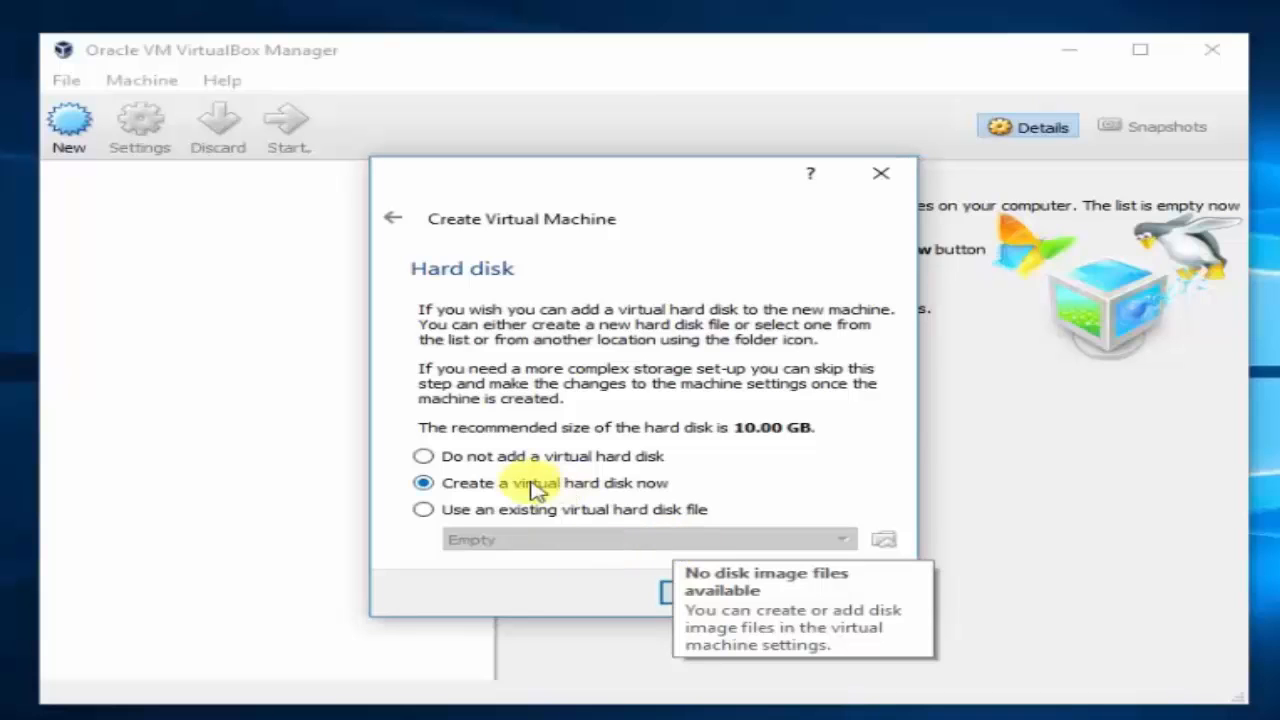
{"action": "left_click", "coordinate": [729, 594]}
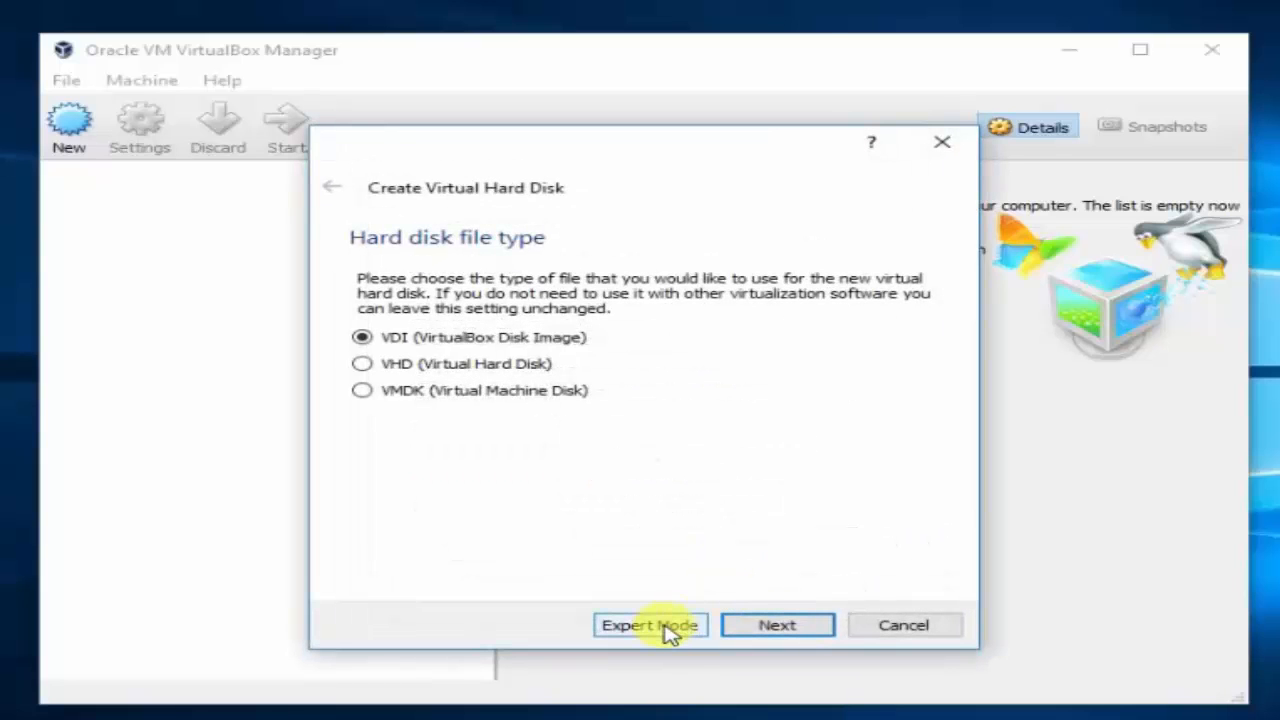
{"action": "left_click", "coordinate": [760, 630]}
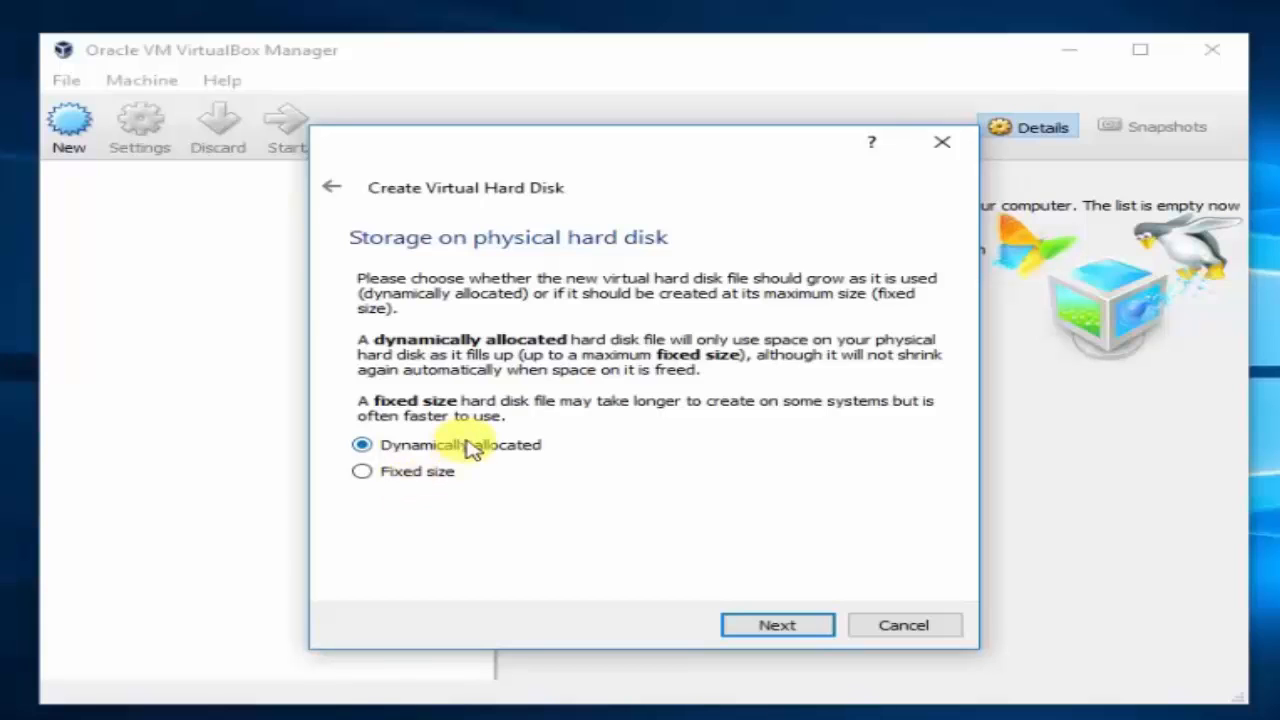
Keep dynamic allocation and create a new 'Virtual OS' folder on drive D: for the disk.
{"action": "left_click", "coordinate": [771, 627]}
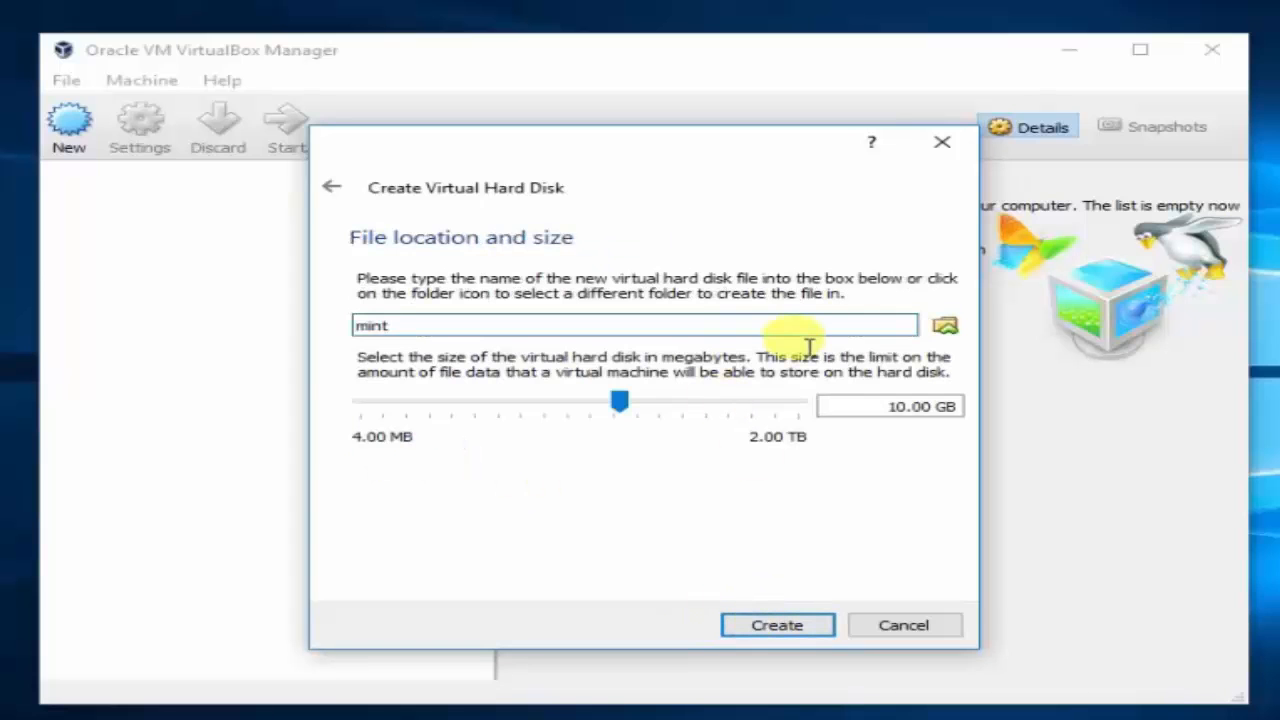
{"action": "left_click", "coordinate": [945, 330]}
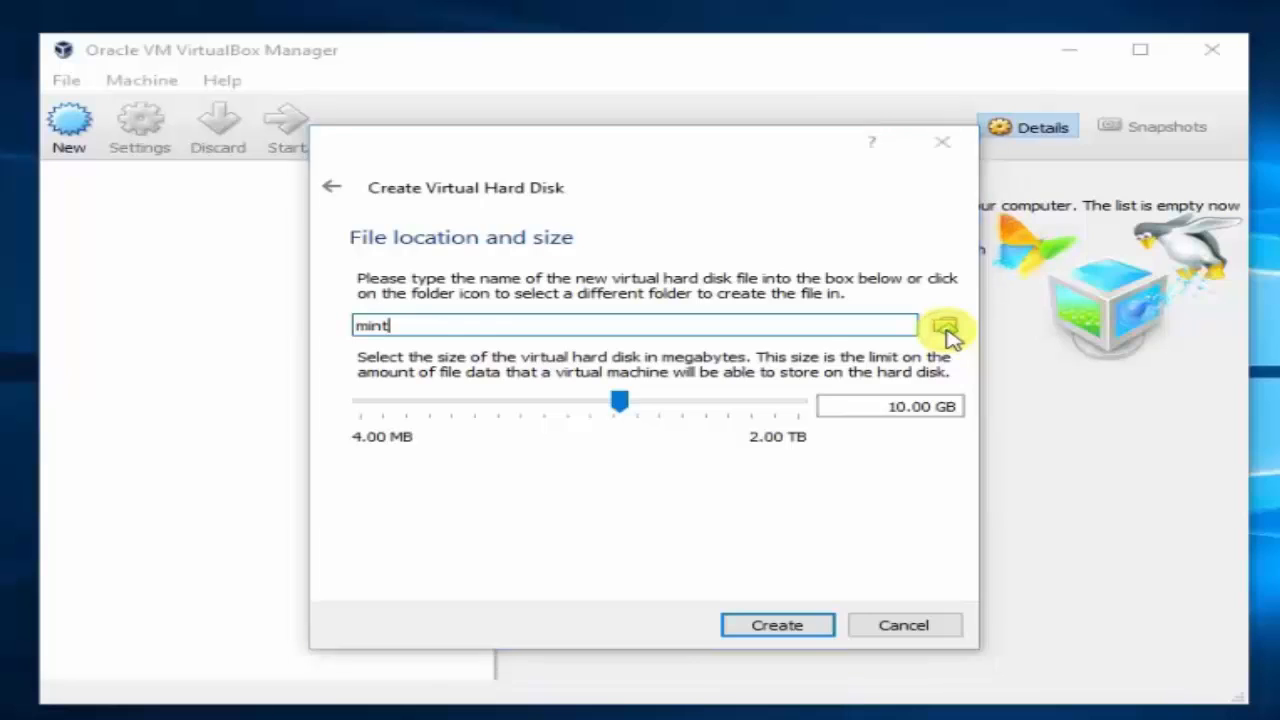
{"action": "scroll", "coordinate": [551, 410], "scroll_direction": "down", "scroll_amount": 2}
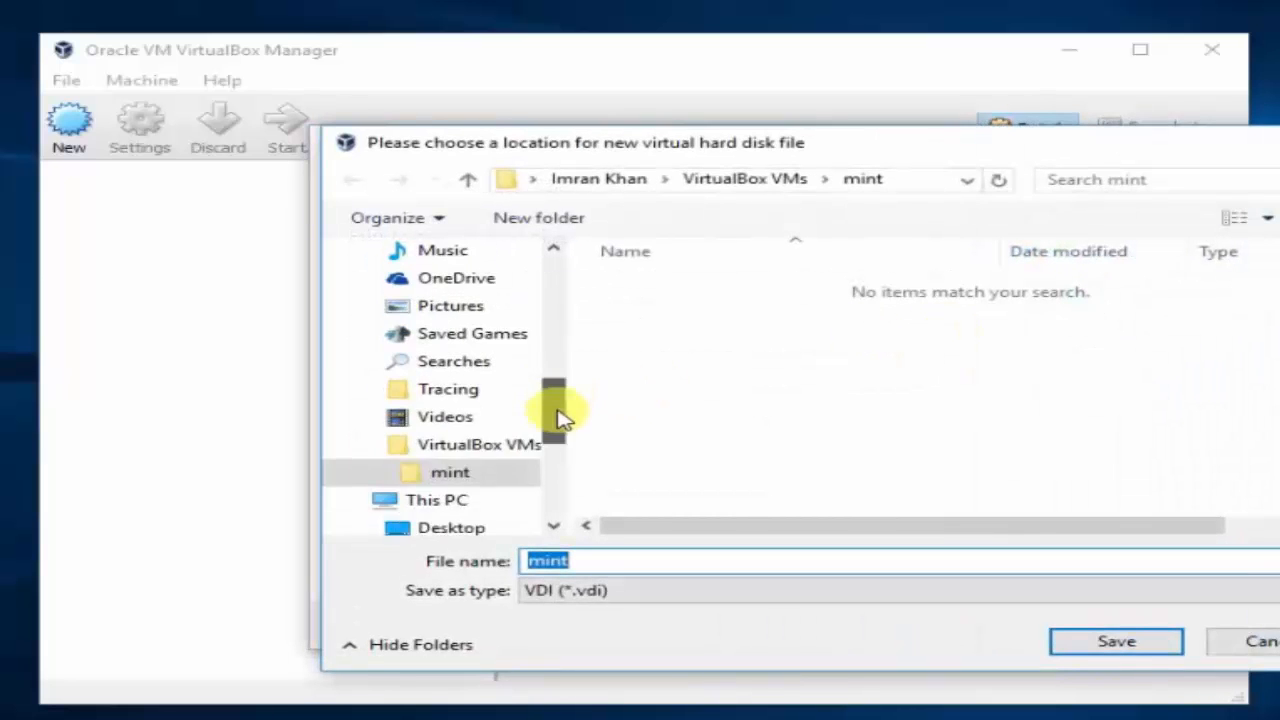
{"action": "type", "text": "d:\\"}
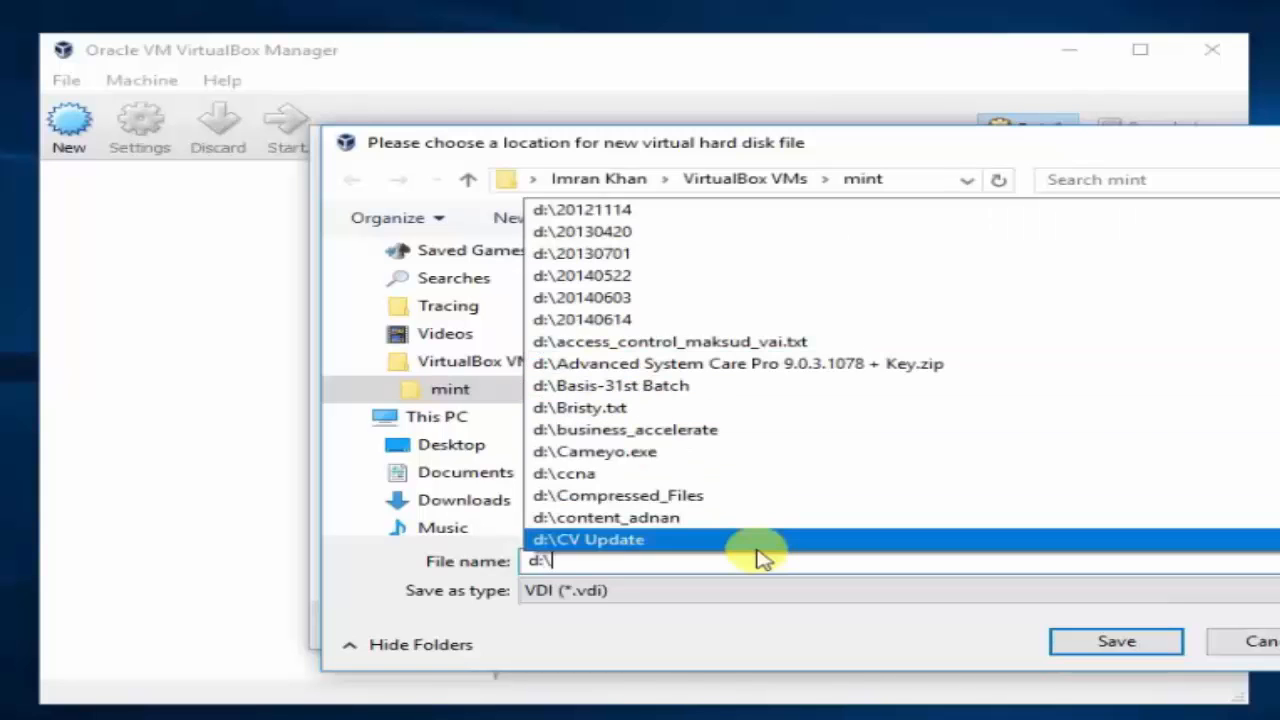
{"action": "key", "text": "Return"}
{"action": "left_click", "coordinate": [555, 222]}
{"action": "type", "text": "Virtual OS"}
{"action": "key", "text": "Return"}
{"action": "key", "text": "Return"}
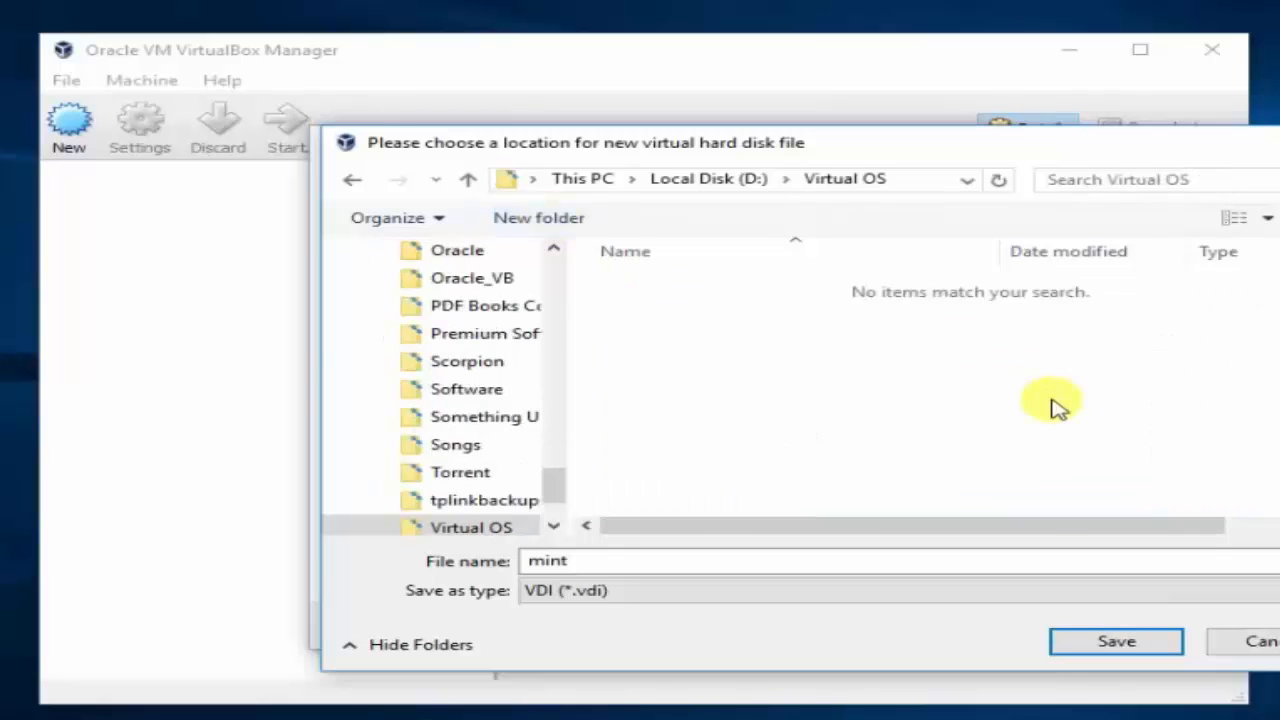
Save mint.vdi in Virtual OS with a 9.35 GB size and create the disk.
{"action": "left_click", "coordinate": [1077, 648]}
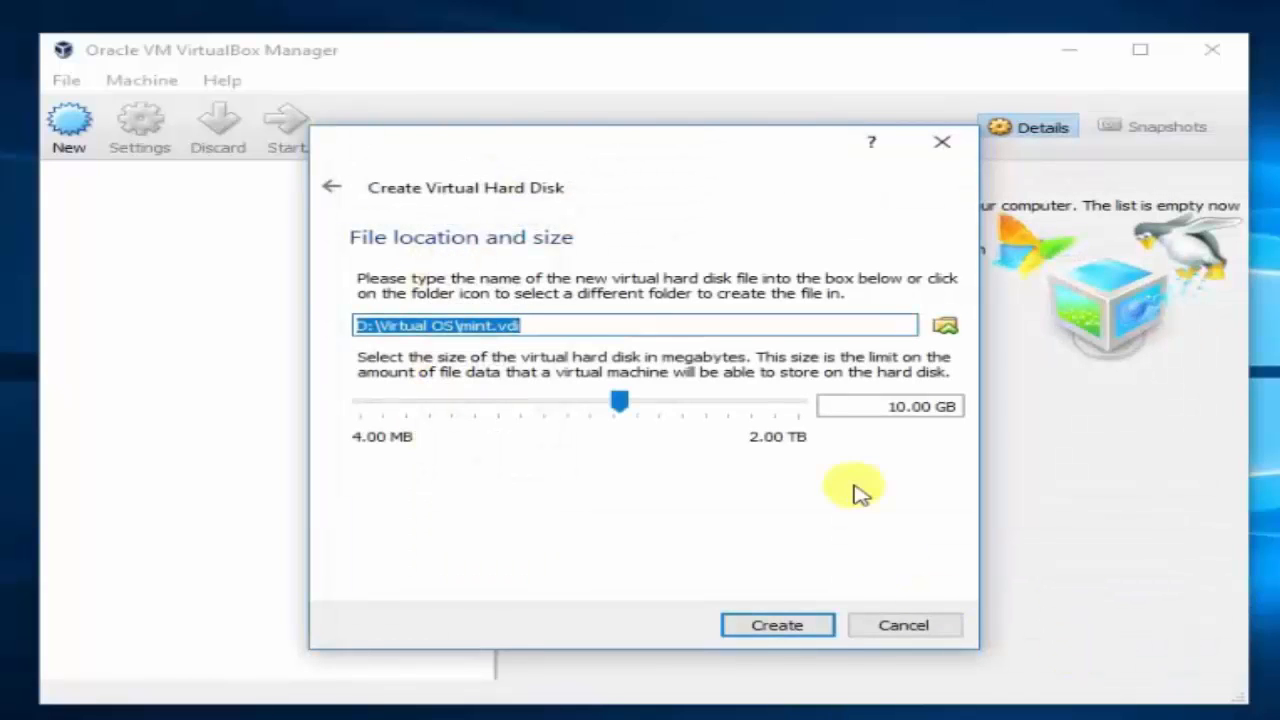
{"action": "mouse_move", "coordinate": [616, 402]}
{"action": "left_mouse_down"}
{"action": "mouse_move", "coordinate": [594, 408]}
{"action": "mouse_move", "coordinate": [620, 414]}
{"action": "left_mouse_up"}
{"action": "left_click", "coordinate": [780, 625]}
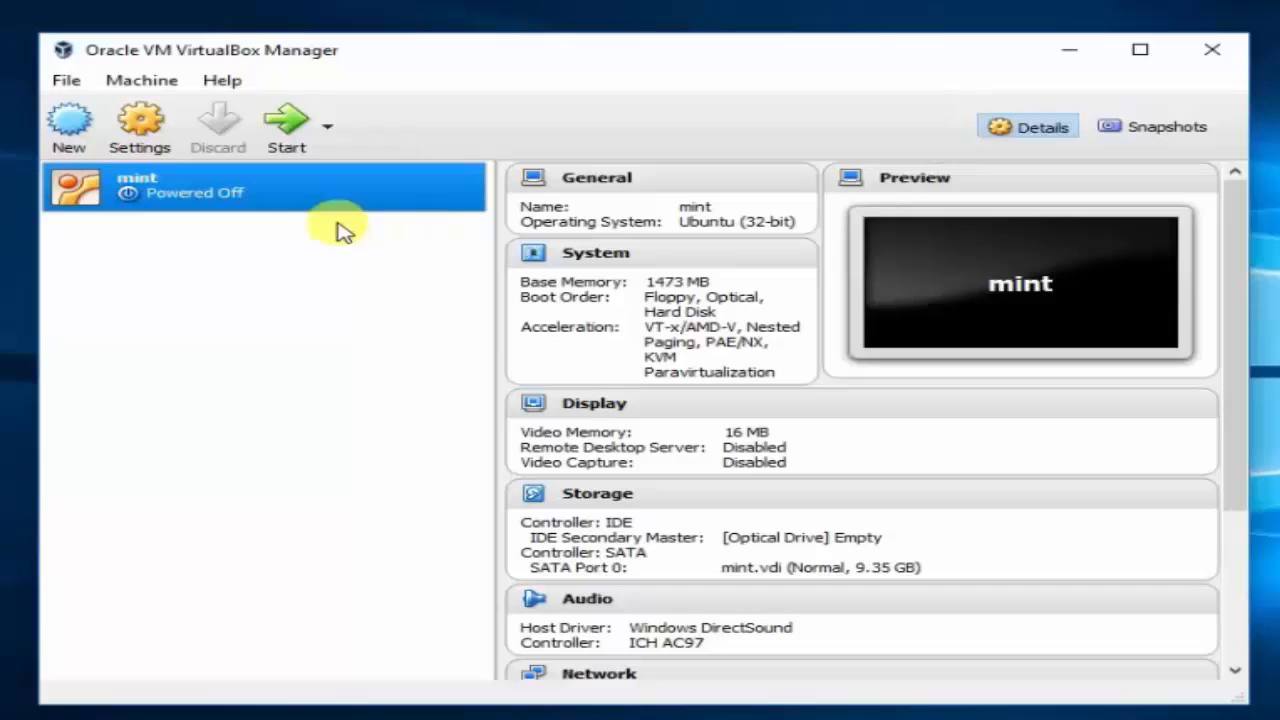
Start the mint virtual machine from VirtualBox Manager.
{"action": "left_click", "coordinate": [287, 152]}
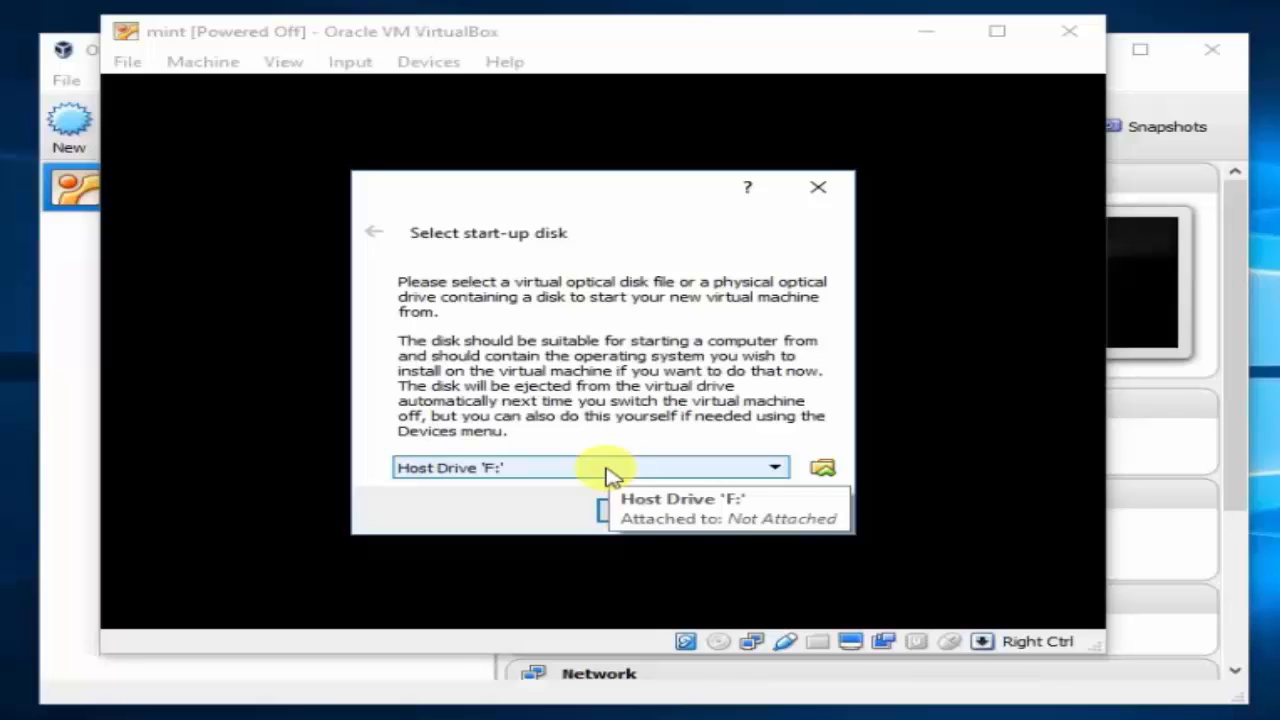
Boot mint from linuxmint-17.1-cinnamon-32bit.iso selected in D:\Images.
{"action": "left_click", "coordinate": [824, 470]}
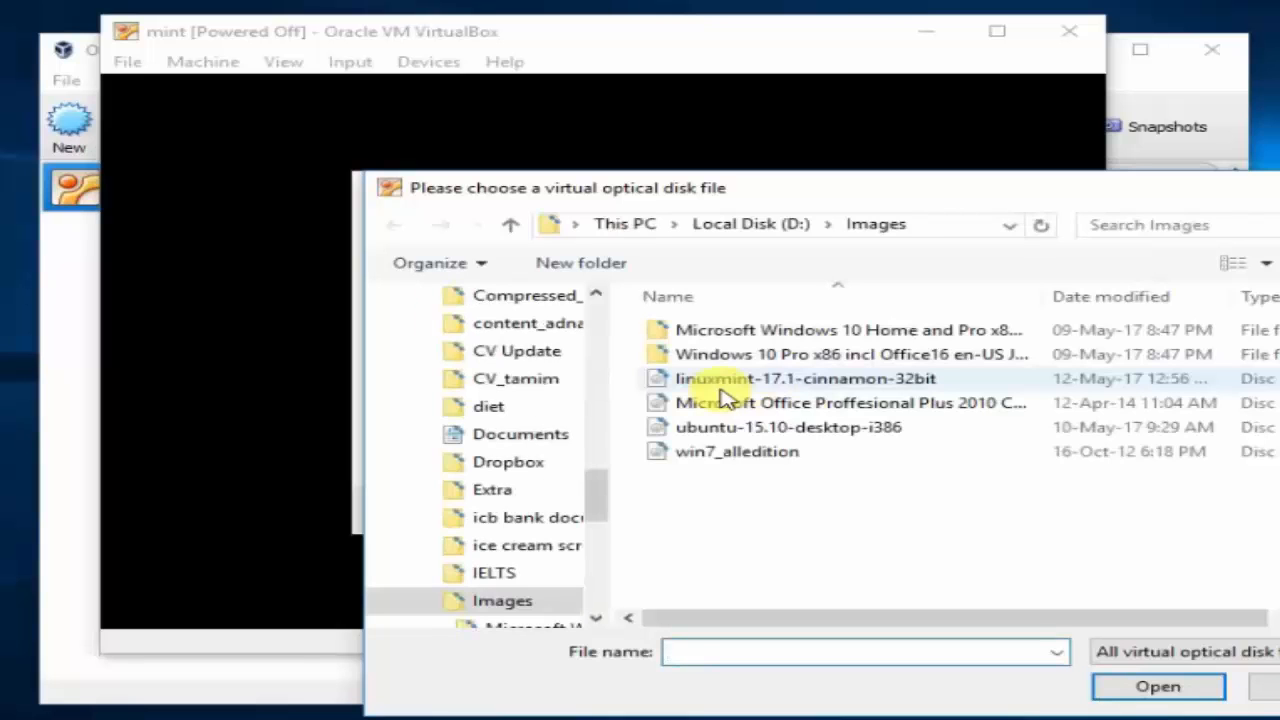
{"action": "left_click", "coordinate": [790, 382]}
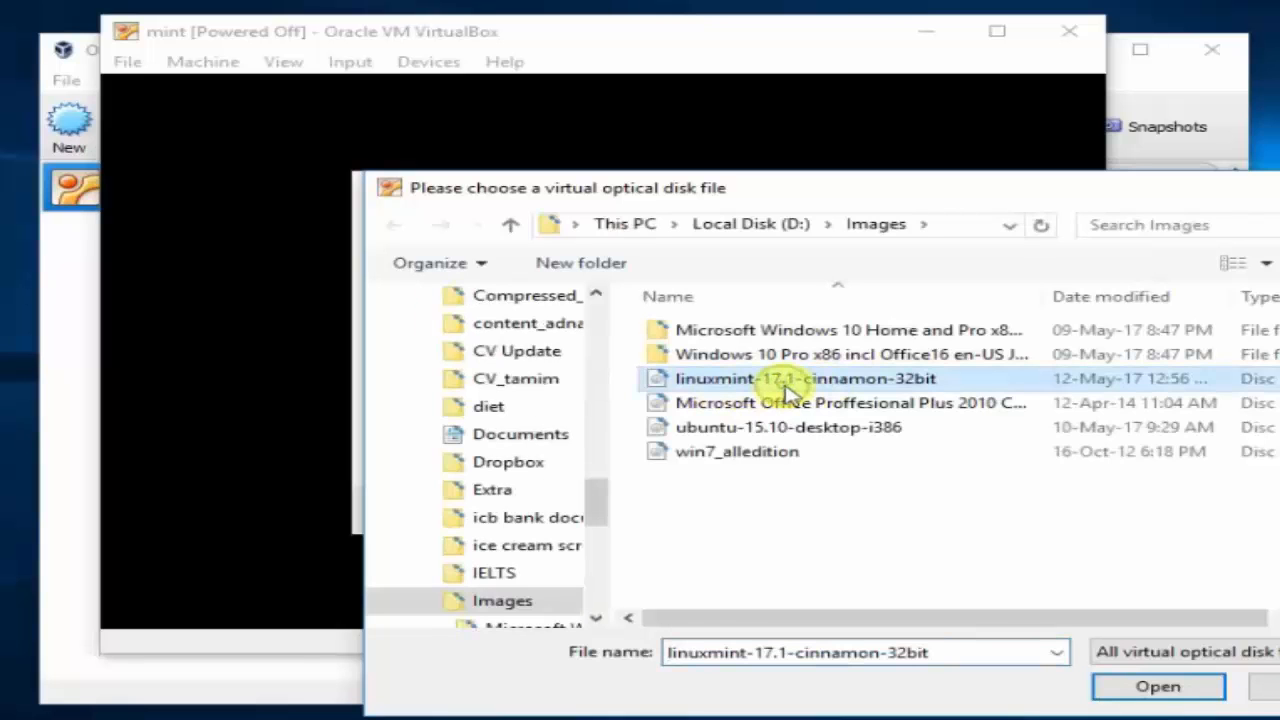
{"action": "left_click", "coordinate": [1157, 686]}
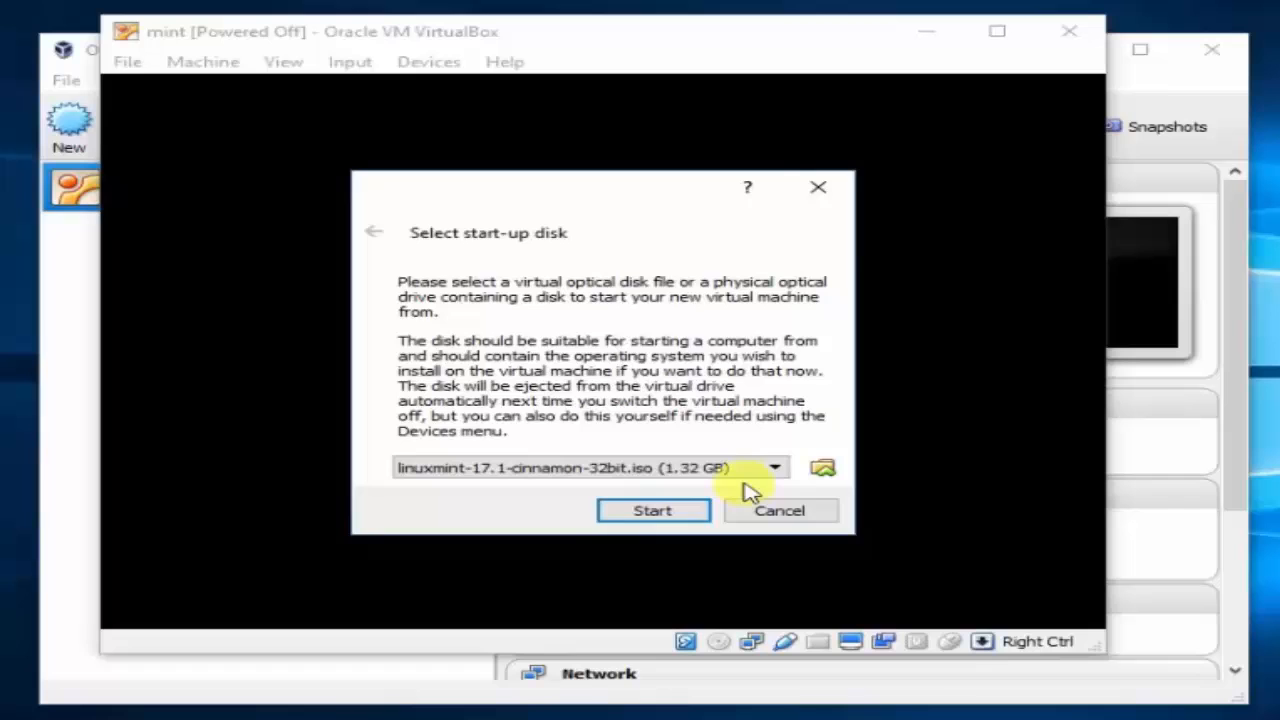
{"action": "left_click", "coordinate": [664, 510]}
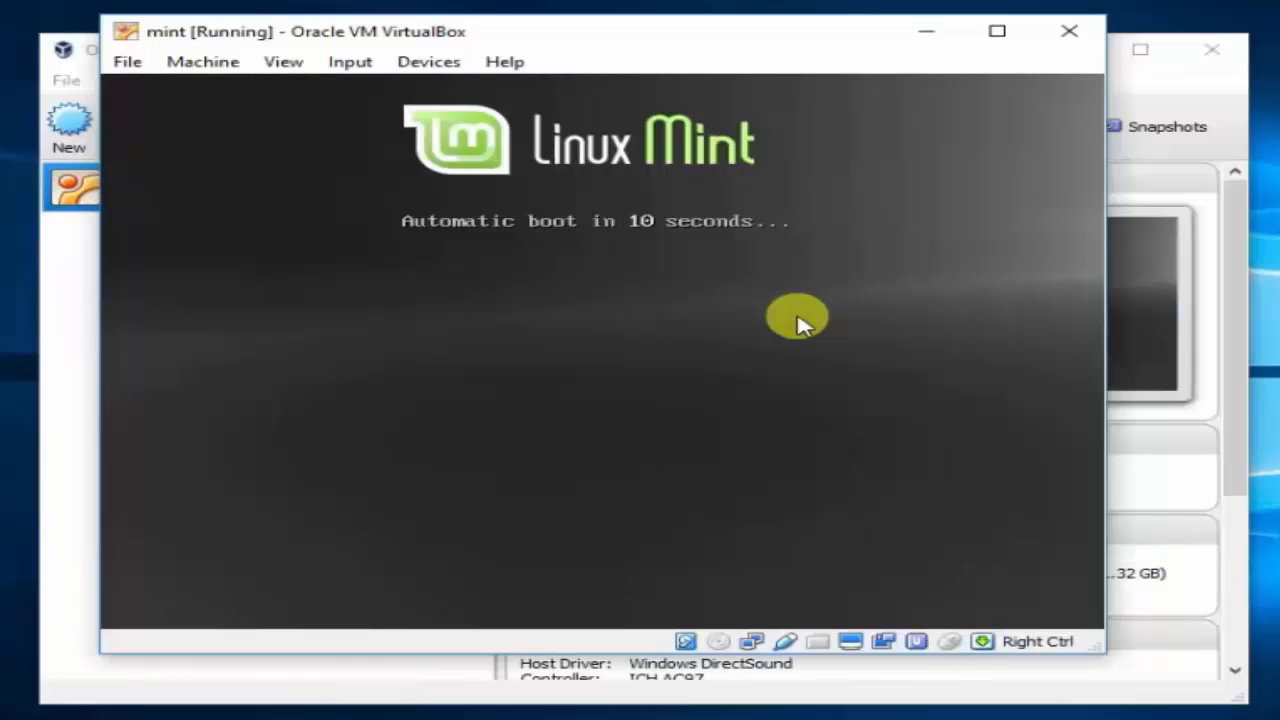
Interrupt the boot countdown and choose 'Start Linux Mint' from the boot menu.
{"action": "key", "text": "Return"}
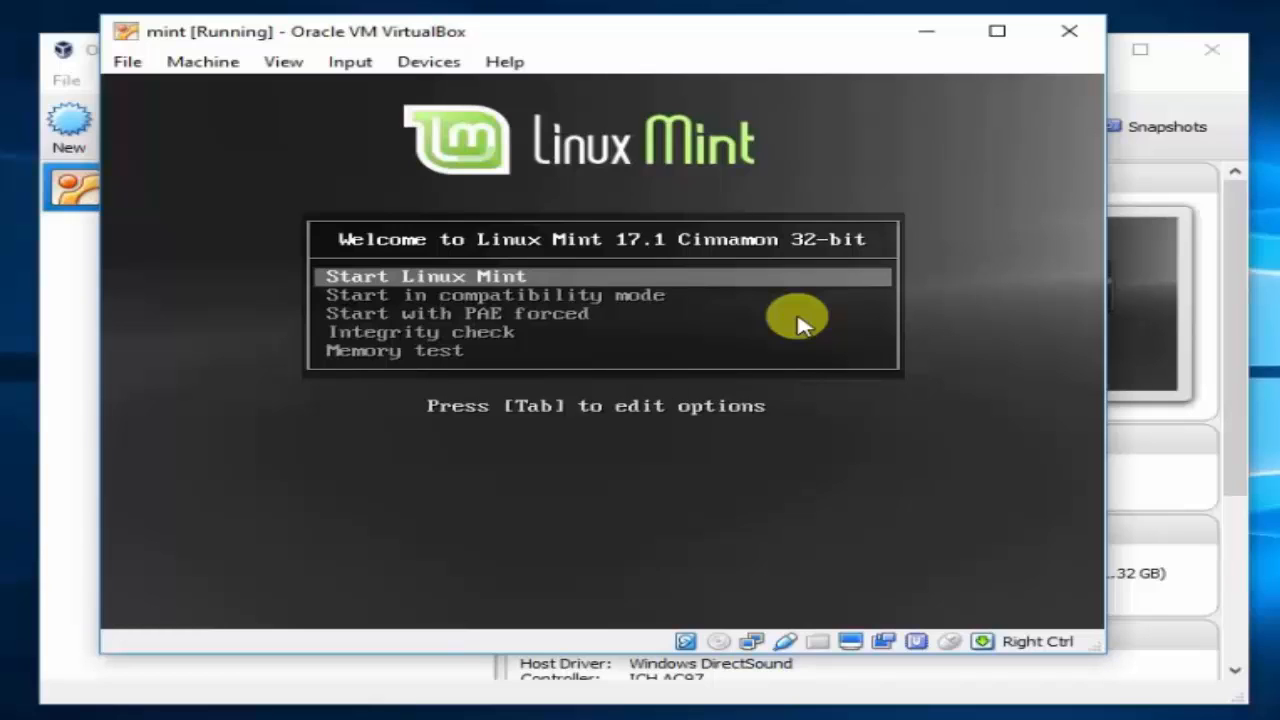
{"action": "key", "text": "Return"}
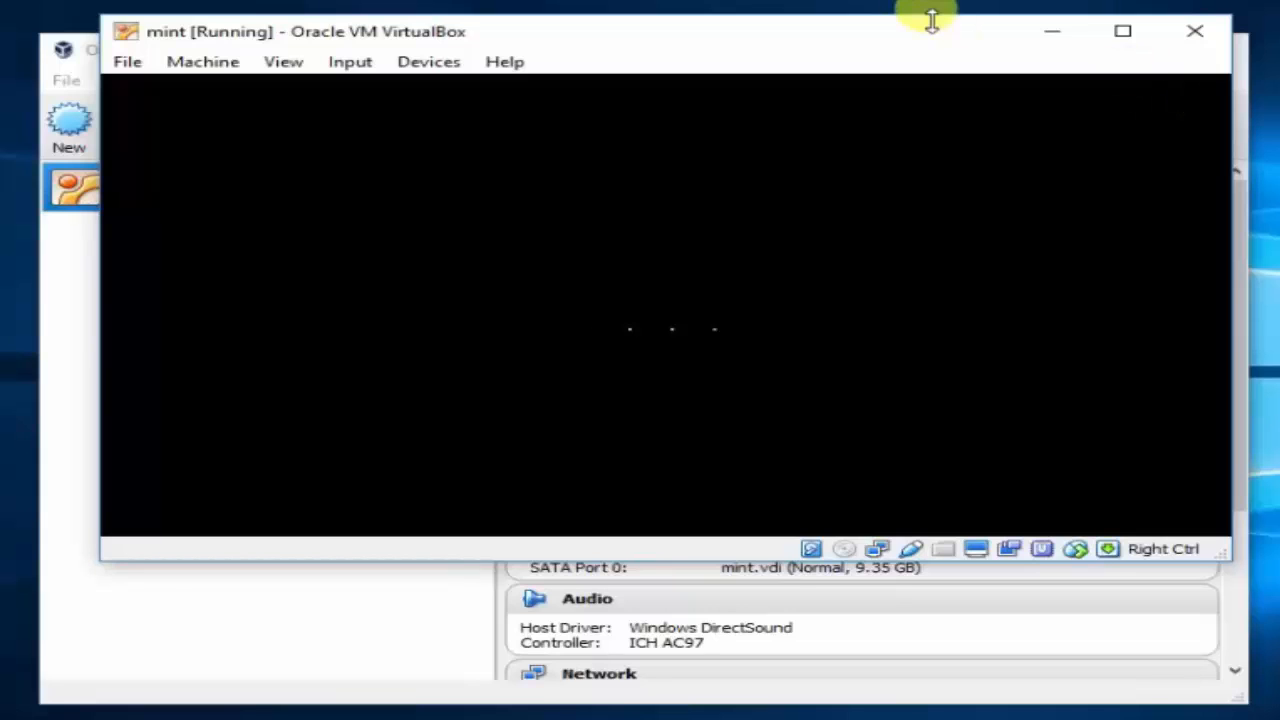
Maximize and restore the mint VM window, then drag it up-left while Mint boots to the desktop.
{"action": "left_click", "coordinate": [1122, 31]}
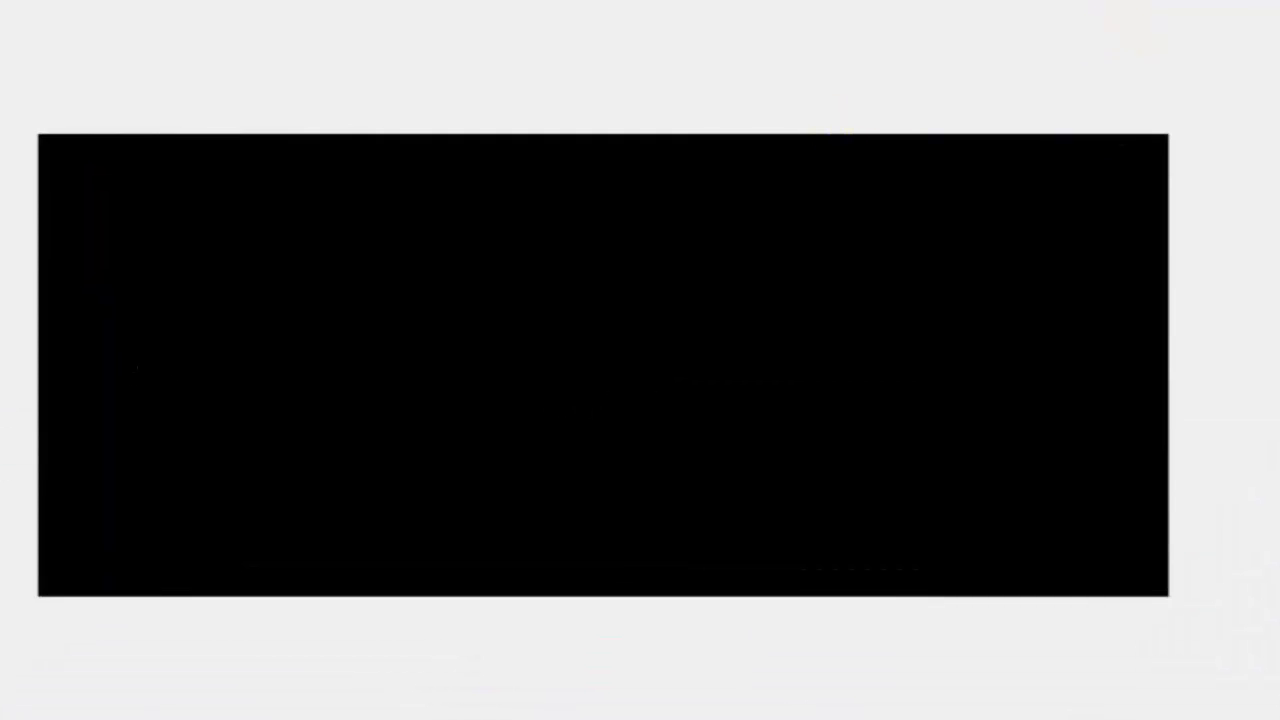
{"action": "key", "text": "super+Down"}
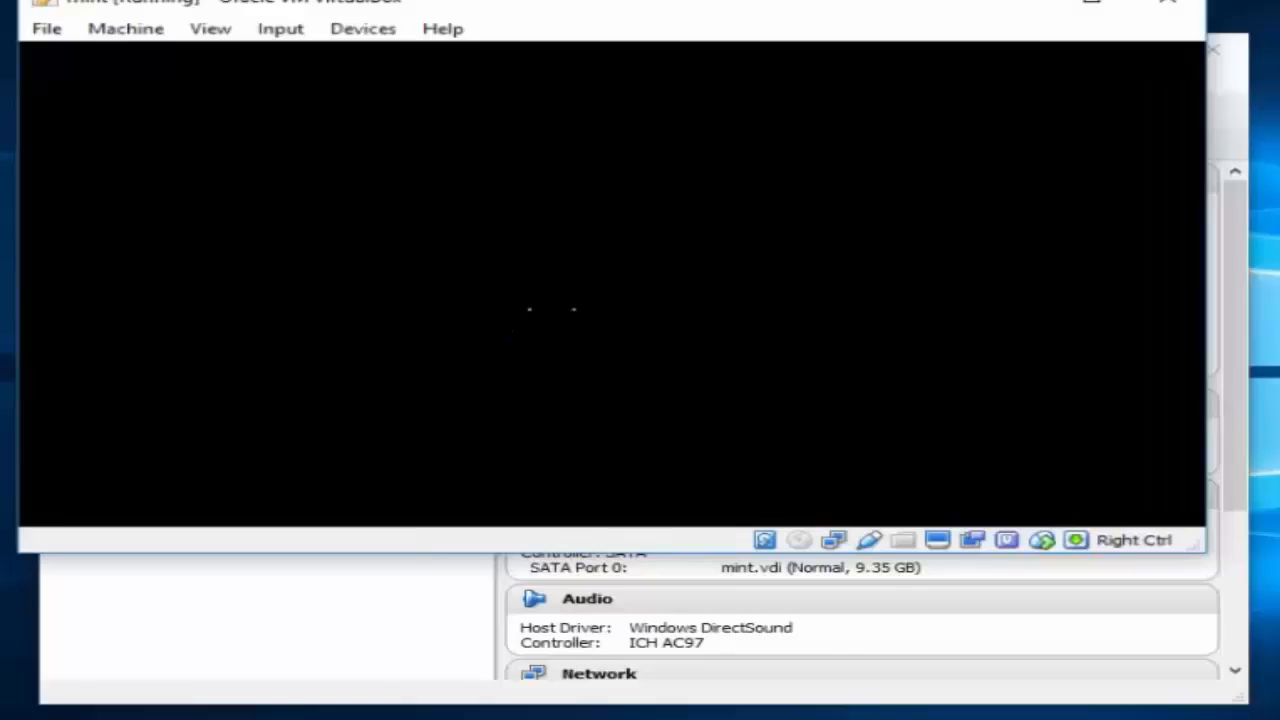
{"action": "left_click_drag", "start_coordinate": [661, 37], "coordinate": [609, 85]}
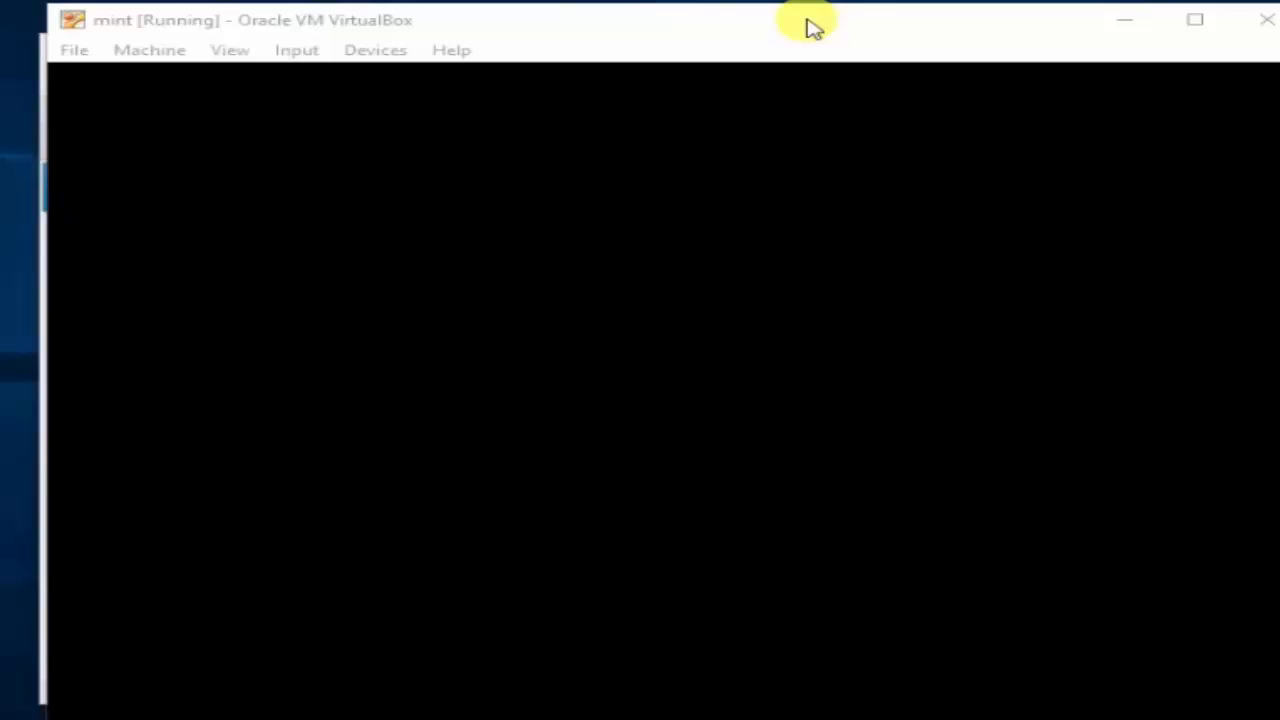
{"action": "left_click_drag", "start_coordinate": [807, 20], "coordinate": [745, 9]}
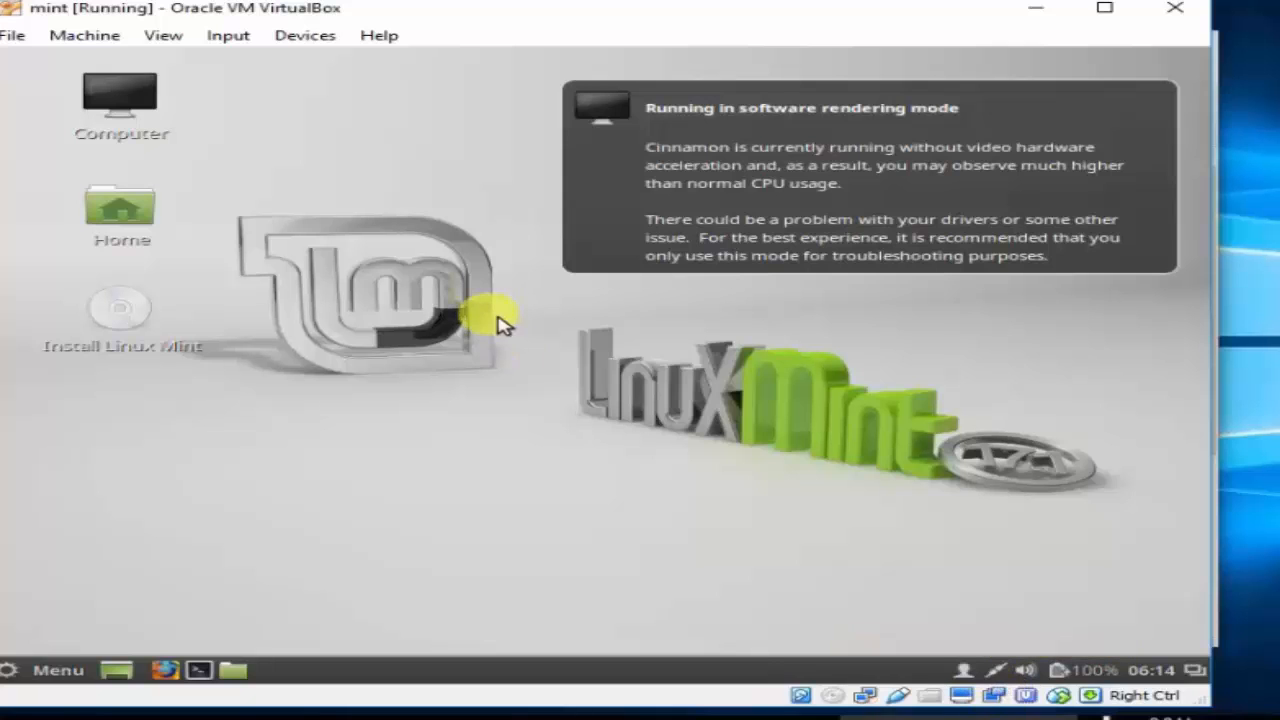
Dismiss the software rendering notice and launch the Install Linux Mint desktop program.
{"action": "left_click", "coordinate": [970, 145]}
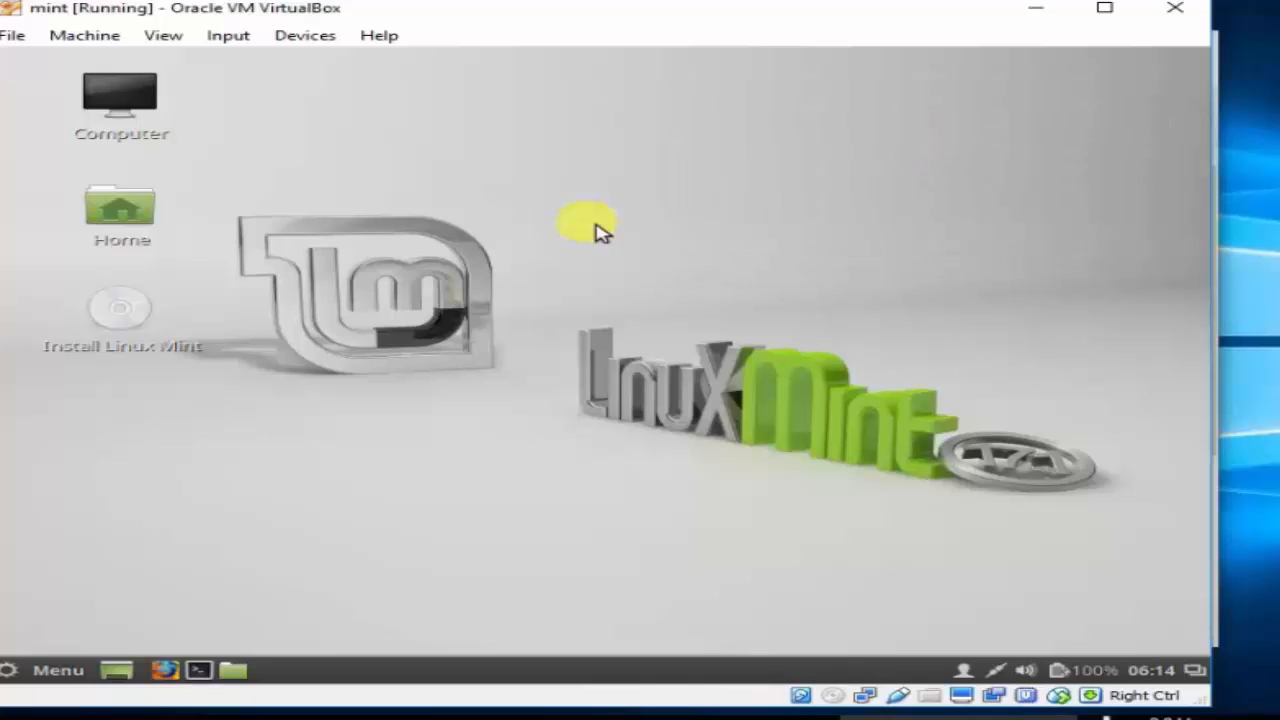
{"action": "left_click", "coordinate": [136, 323]}
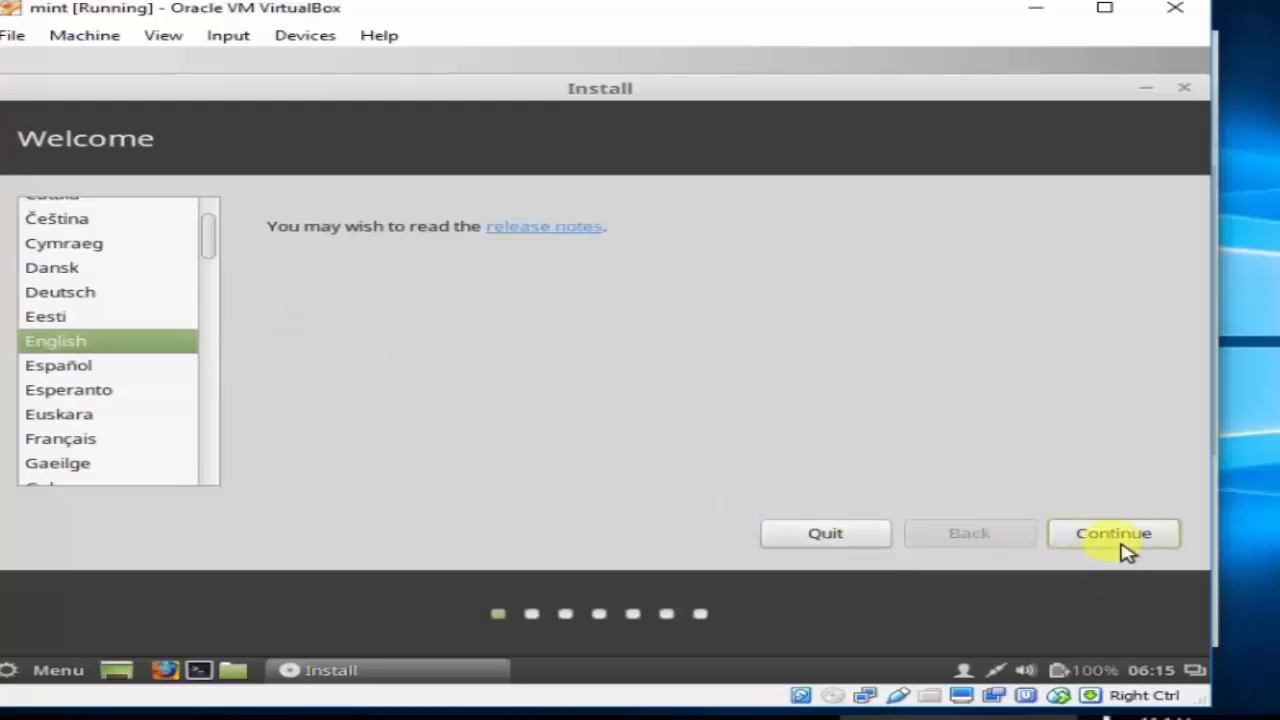
Keep English, switch off the guest's Wired connection, and continue past the preparation checks.
{"action": "left_click", "coordinate": [1120, 538]}
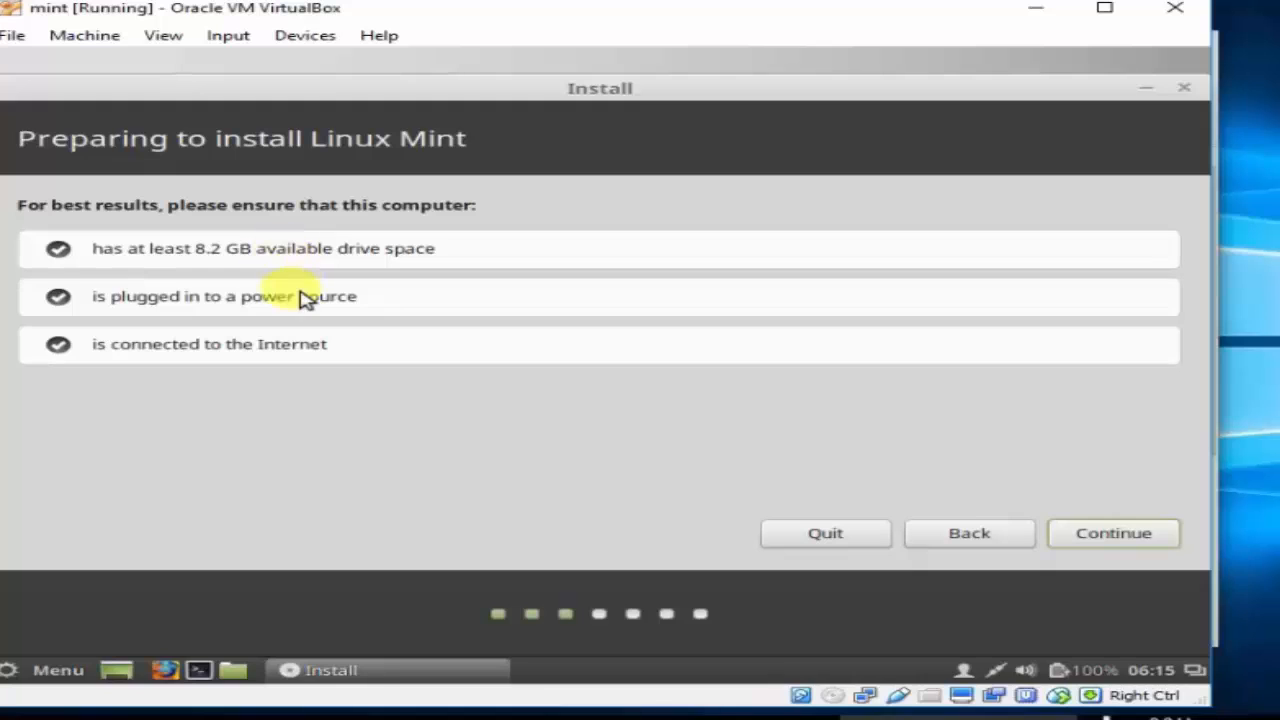
{"action": "mouse_move", "coordinate": [998, 672]}
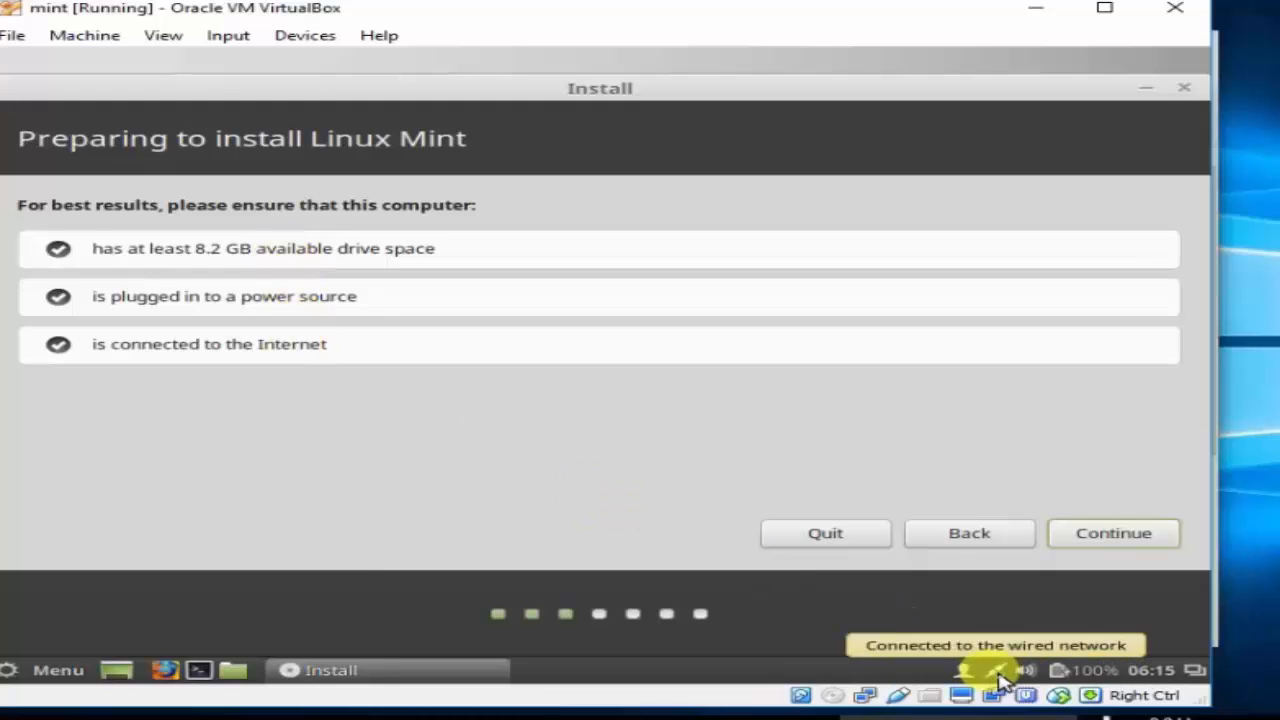
{"action": "left_click", "coordinate": [1000, 675]}
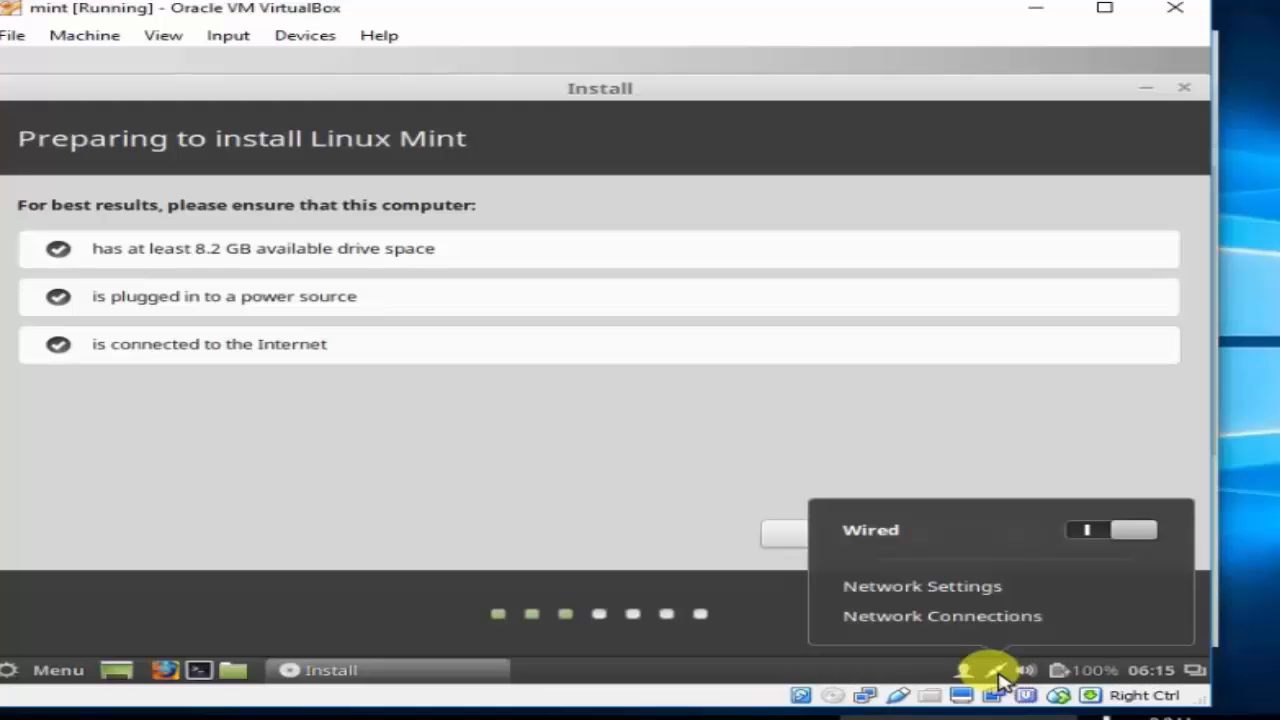
{"action": "left_click", "coordinate": [1090, 530]}
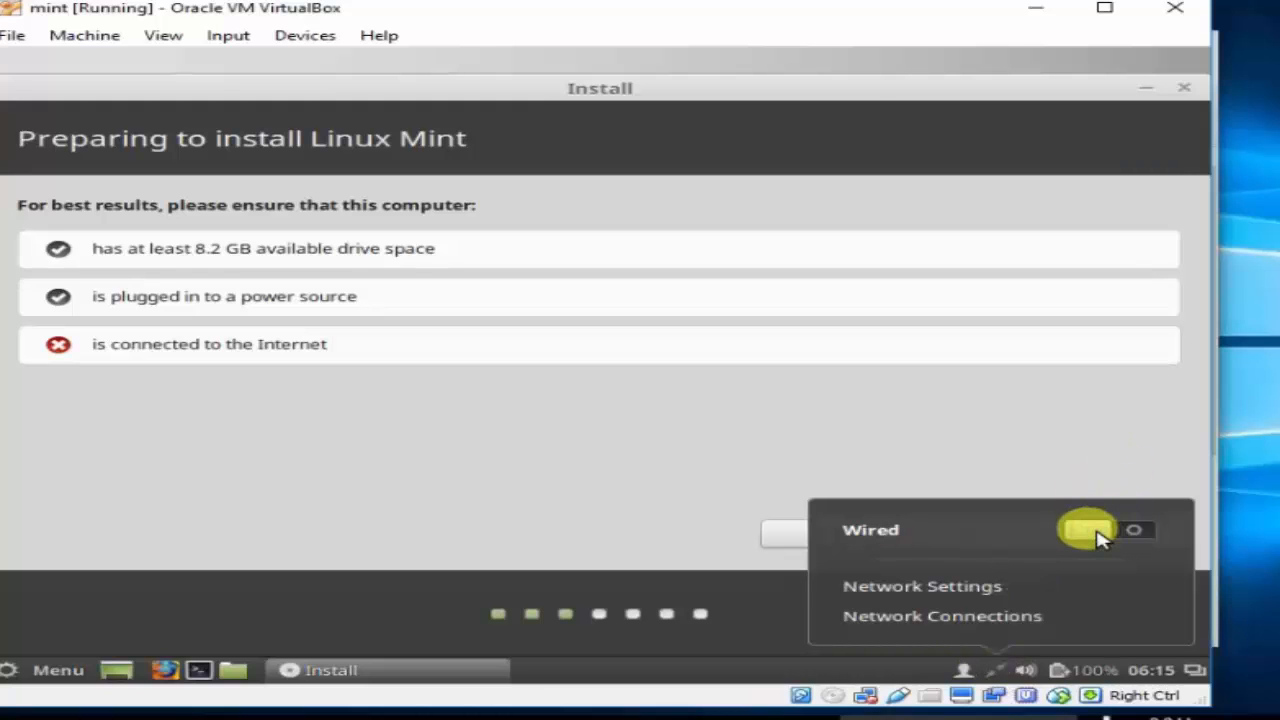
{"action": "left_click", "coordinate": [980, 420]}
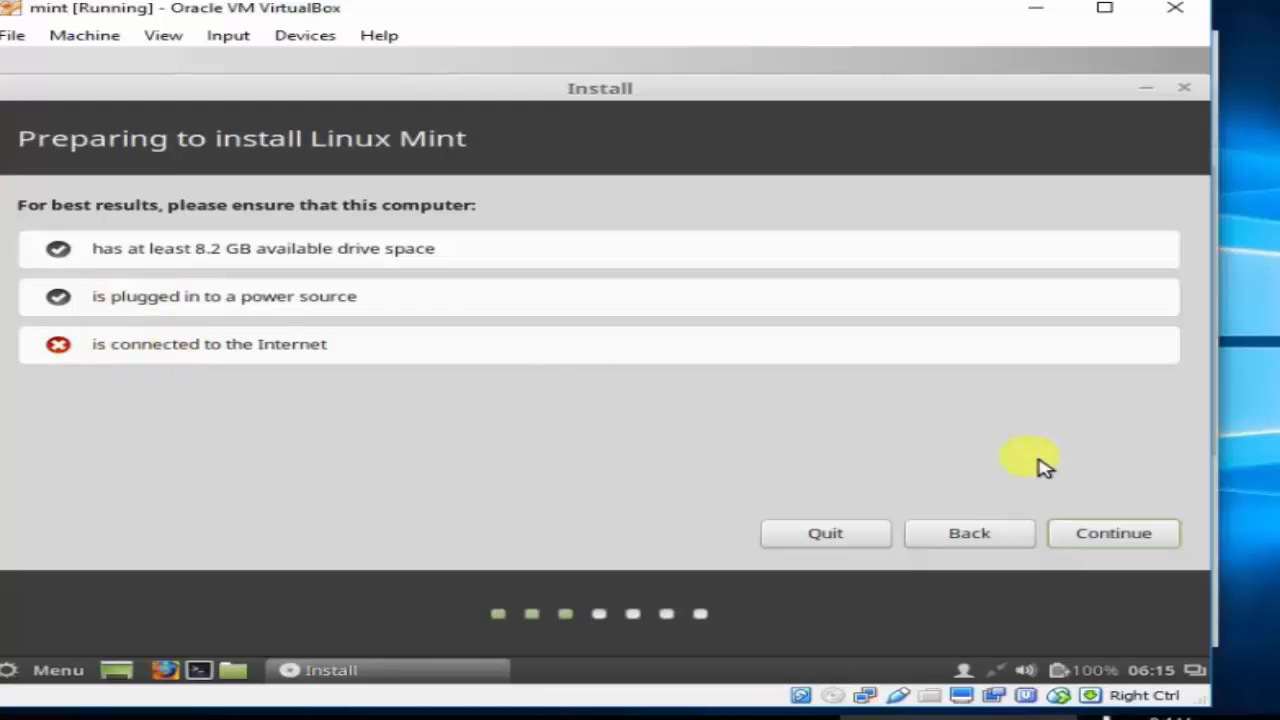
{"action": "left_click", "coordinate": [1125, 533]}
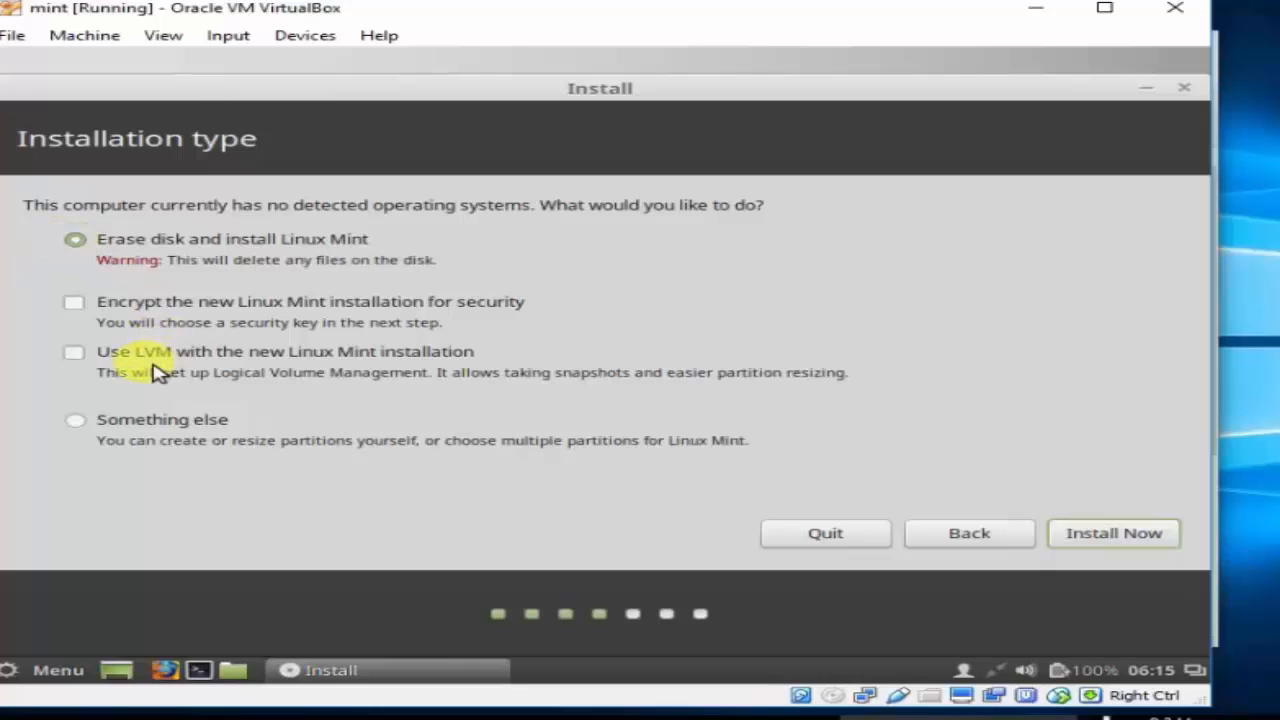
Install with 'Erase disk and install Linux Mint', confirm writing changes to disk, and pick Dhaka.
{"action": "left_click", "coordinate": [78, 422]}
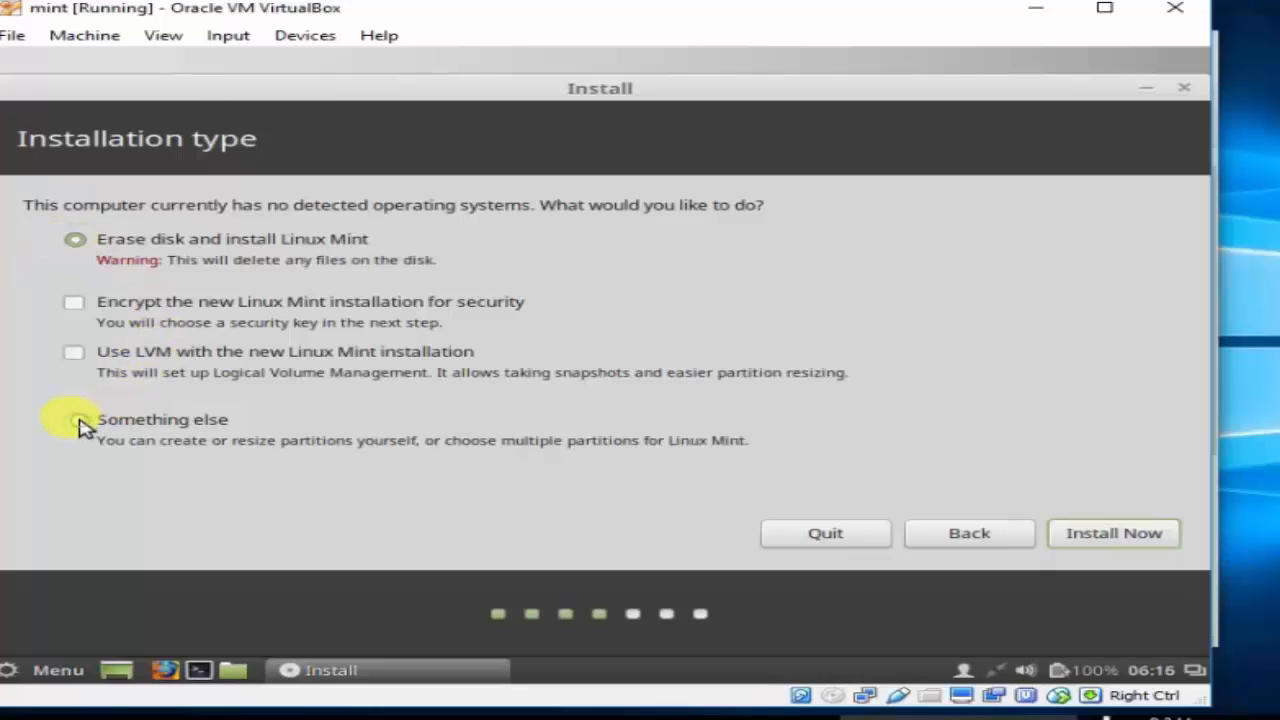
{"action": "left_click", "coordinate": [1085, 533]}
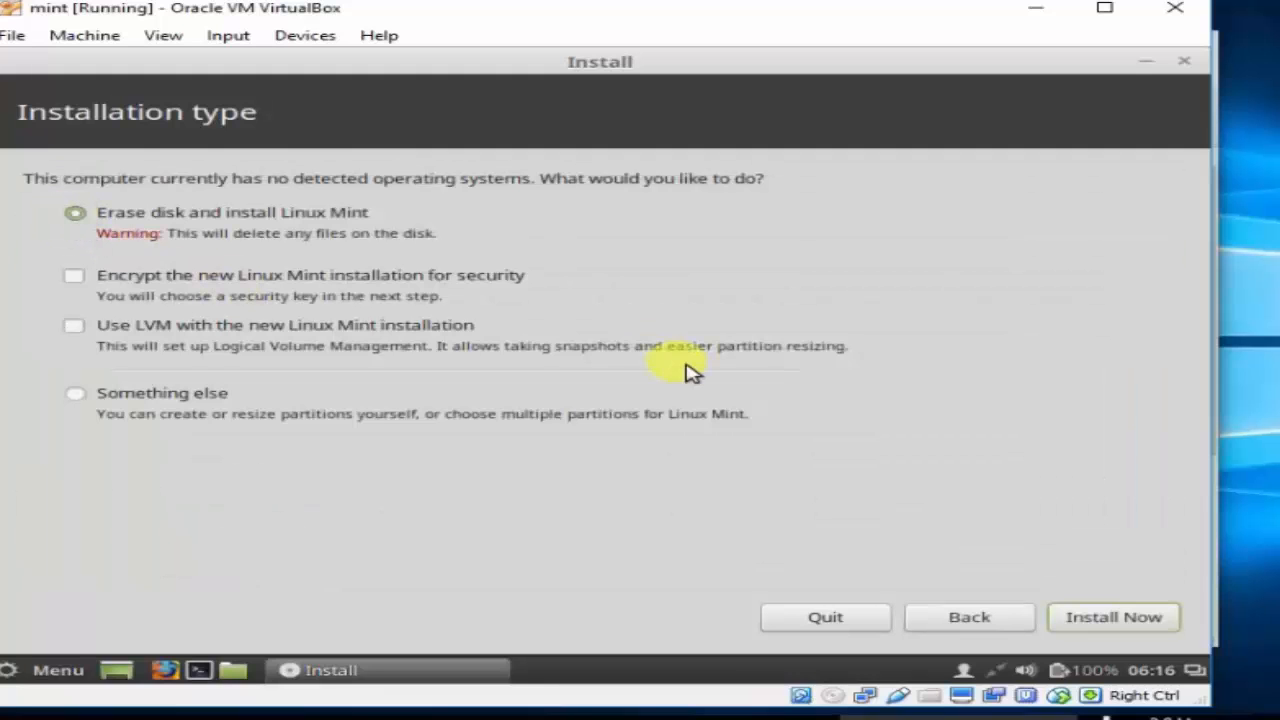
{"action": "left_click", "coordinate": [1122, 617]}
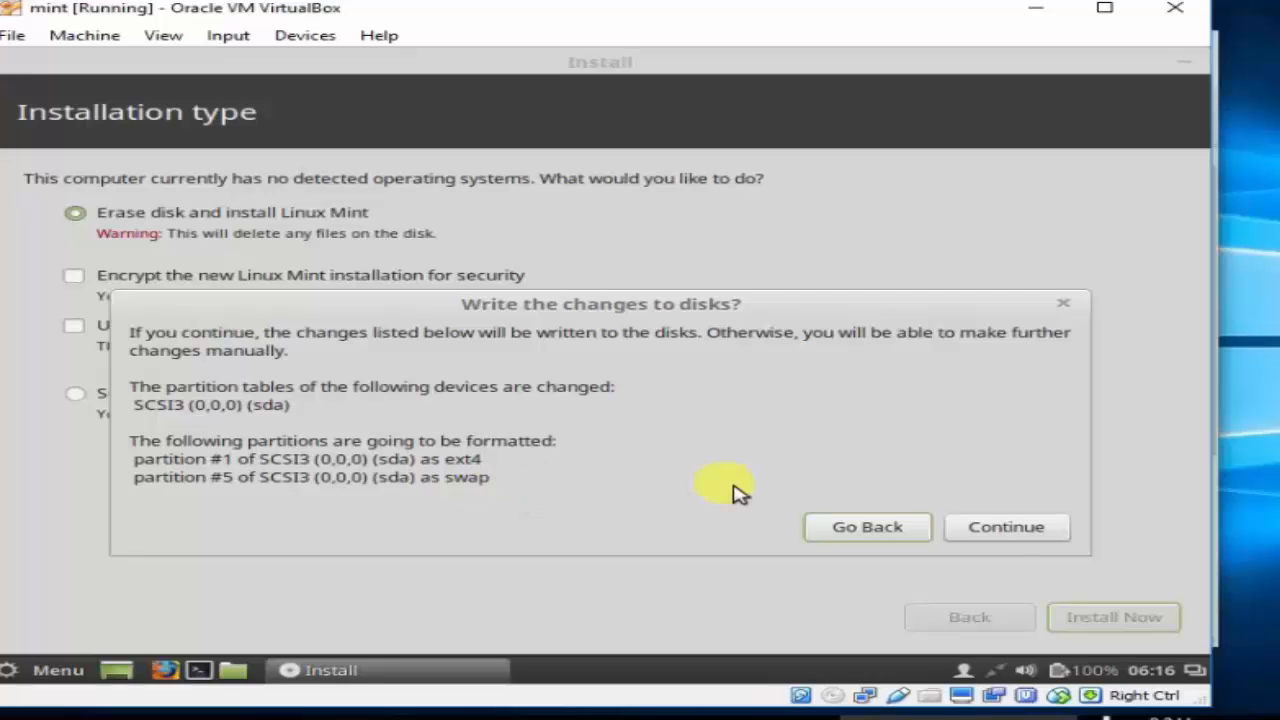
{"action": "left_click", "coordinate": [1045, 535]}
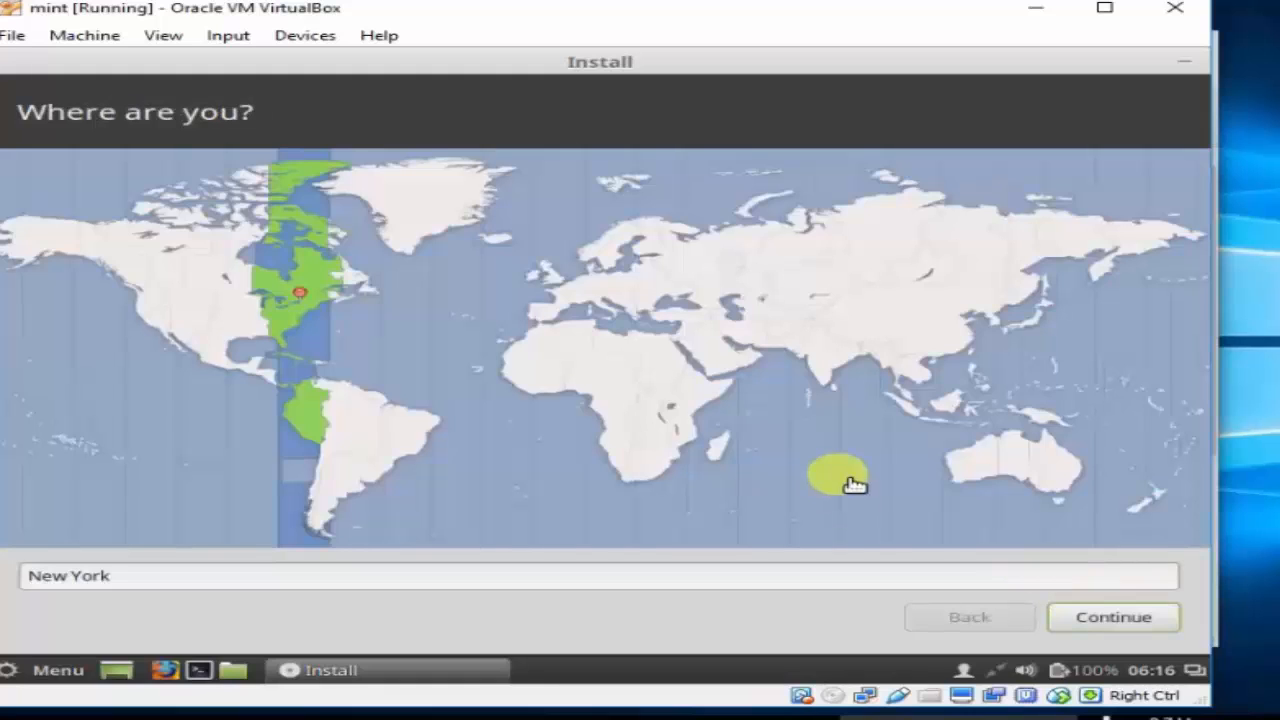
{"action": "left_click", "coordinate": [866, 350]}
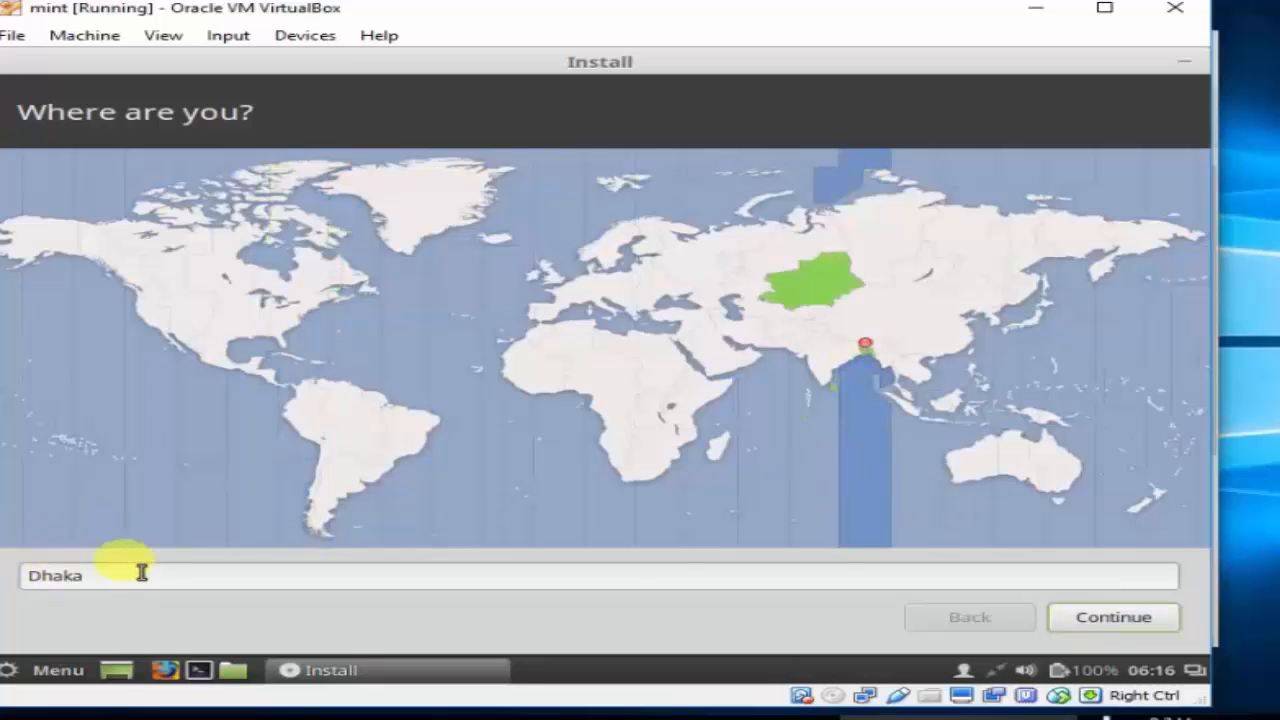
Accept Dhaka as the location and choose the plain English (US) keyboard layout.
{"action": "left_click", "coordinate": [1115, 619]}
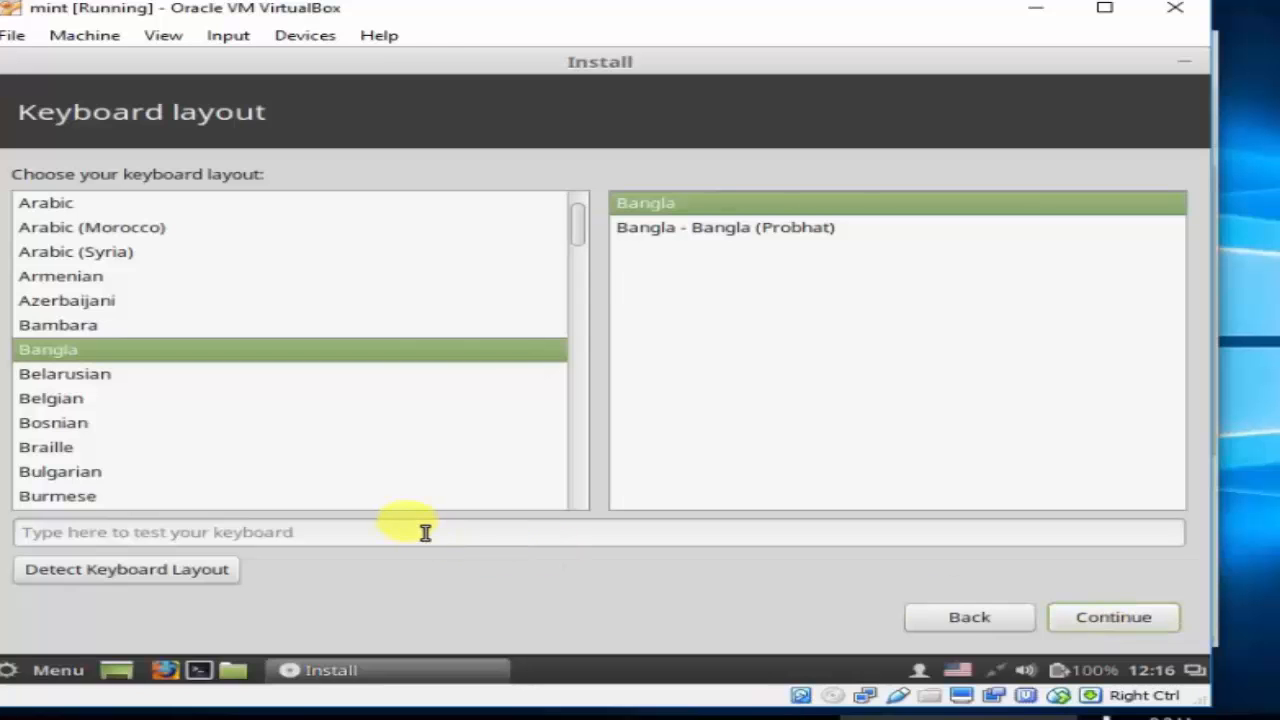
{"action": "scroll", "coordinate": [584, 265], "scroll_direction": "down", "scroll_amount": 5}
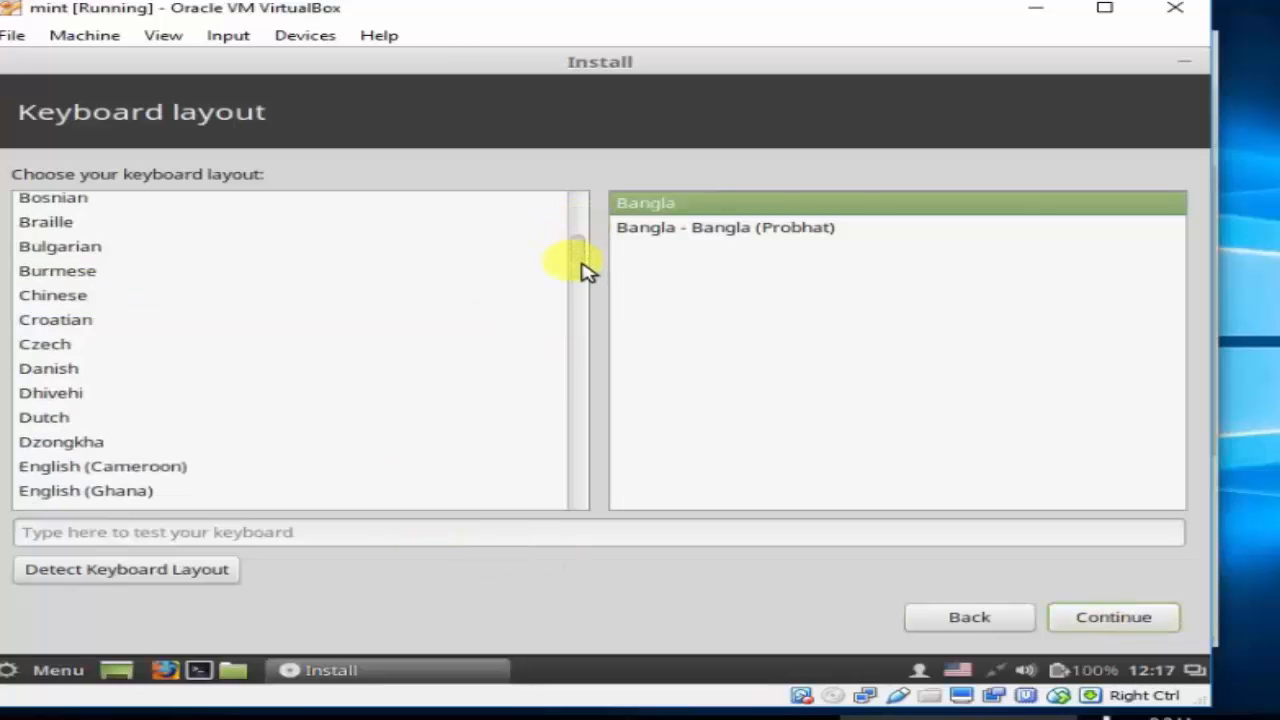
{"action": "left_click", "coordinate": [91, 447]}
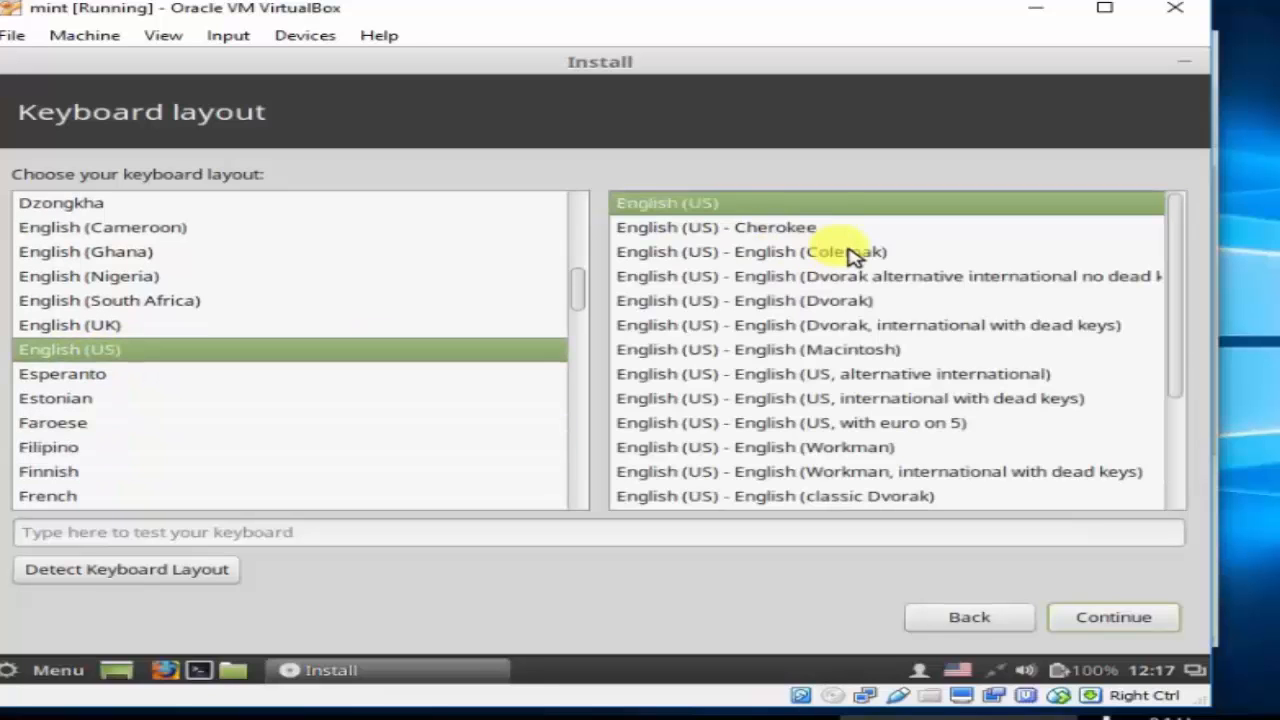
{"action": "left_click", "coordinate": [708, 206]}
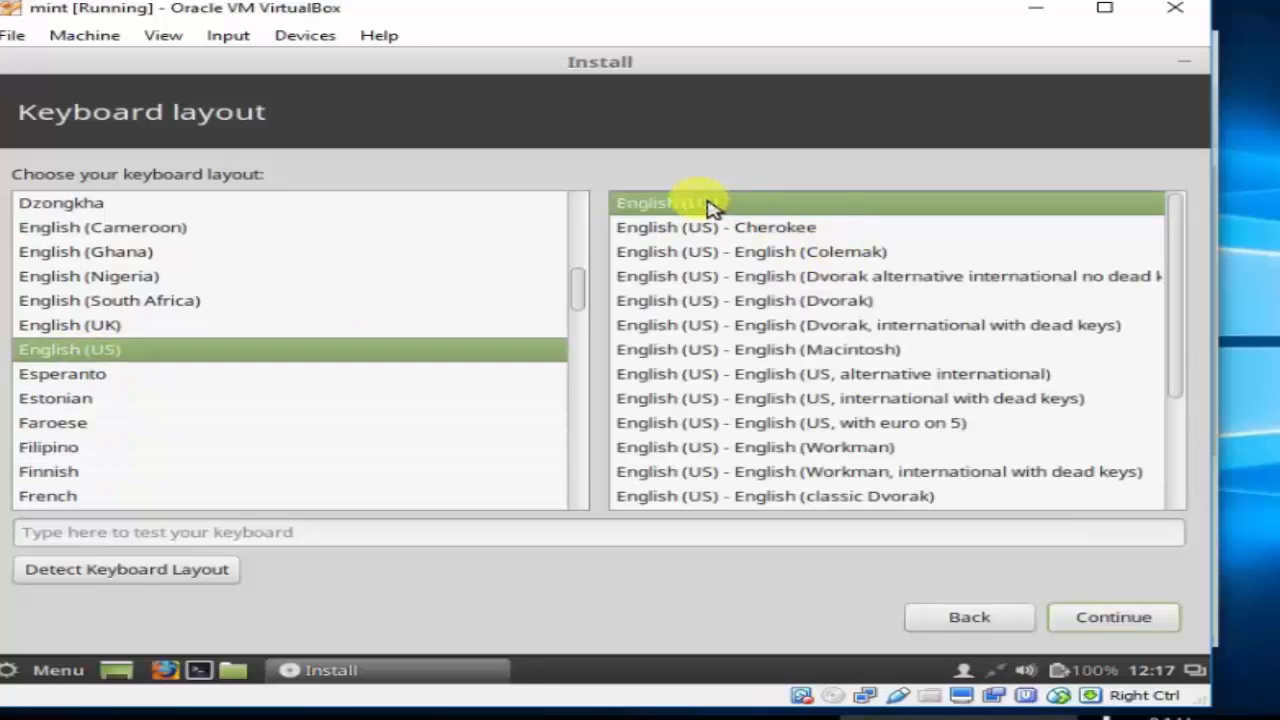
{"action": "left_click", "coordinate": [1135, 618]}
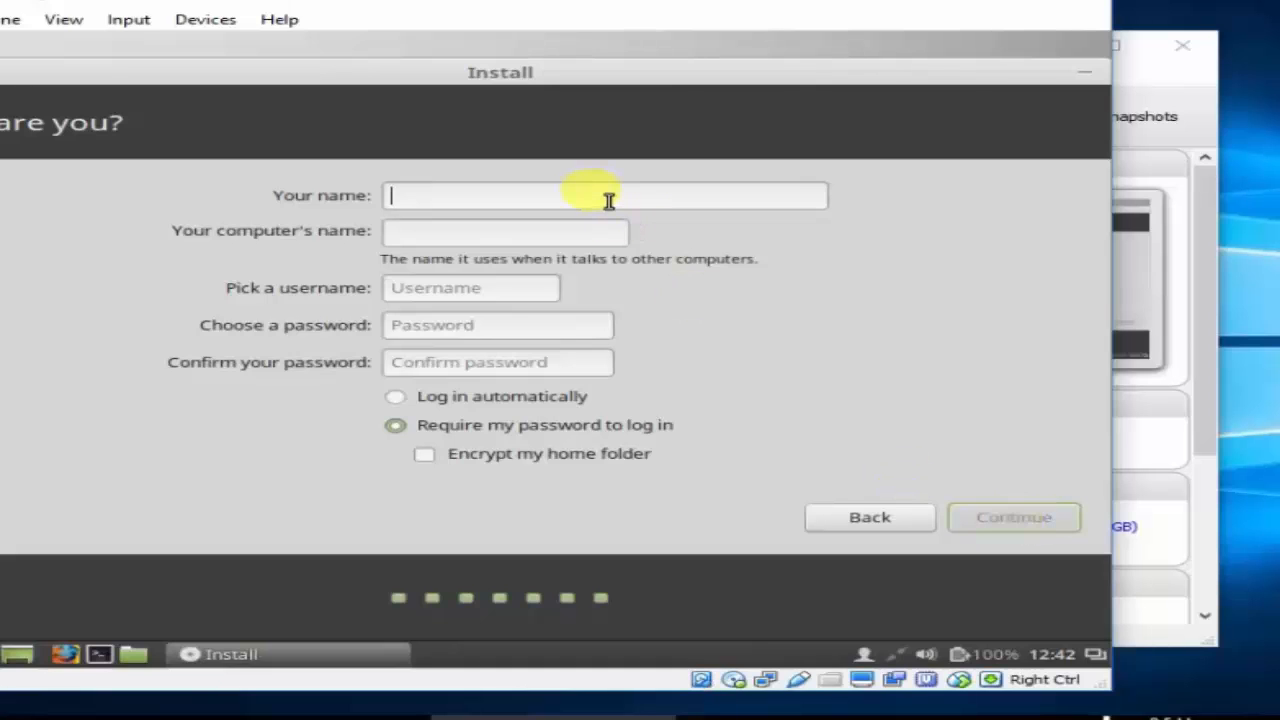
Enter the user's full name, computer name MagicBox, default username, a confirmed password, and automatic login.
{"action": "type", "text": "Imran Khan"}
{"action": "key", "text": "Tab"}
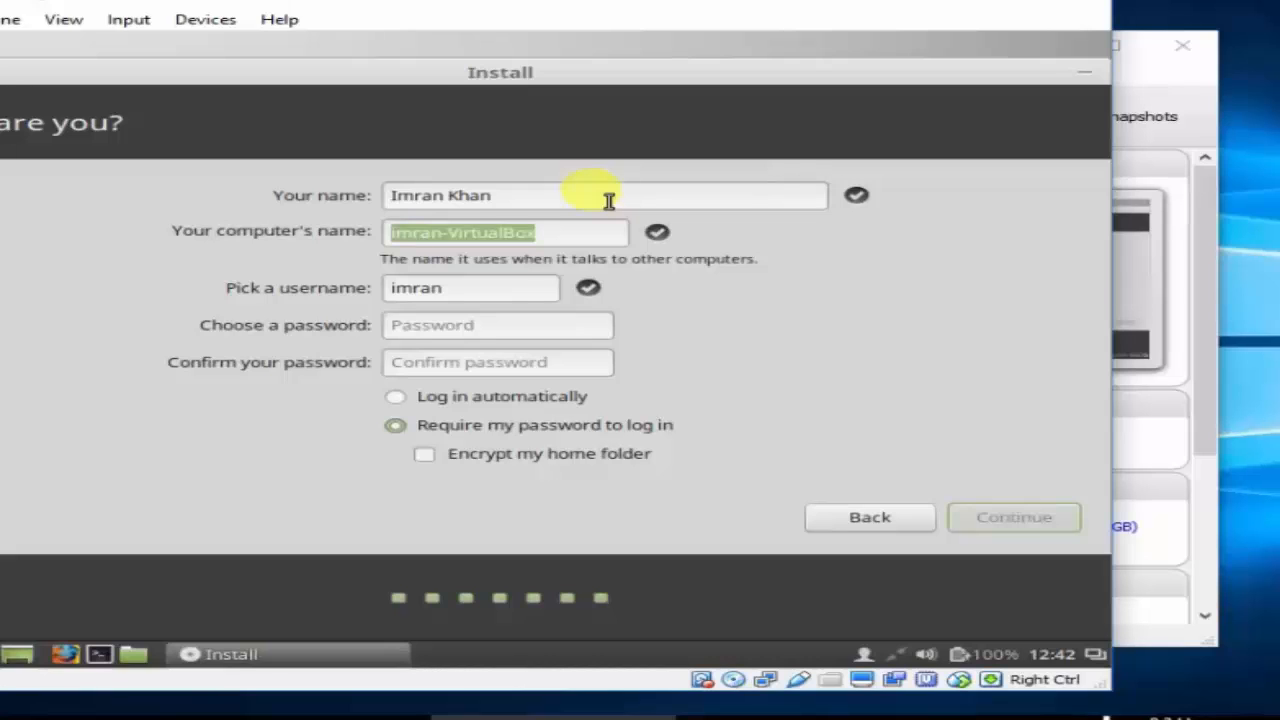
{"action": "type", "text": "MagicBox"}
{"action": "key", "text": "Tab"}
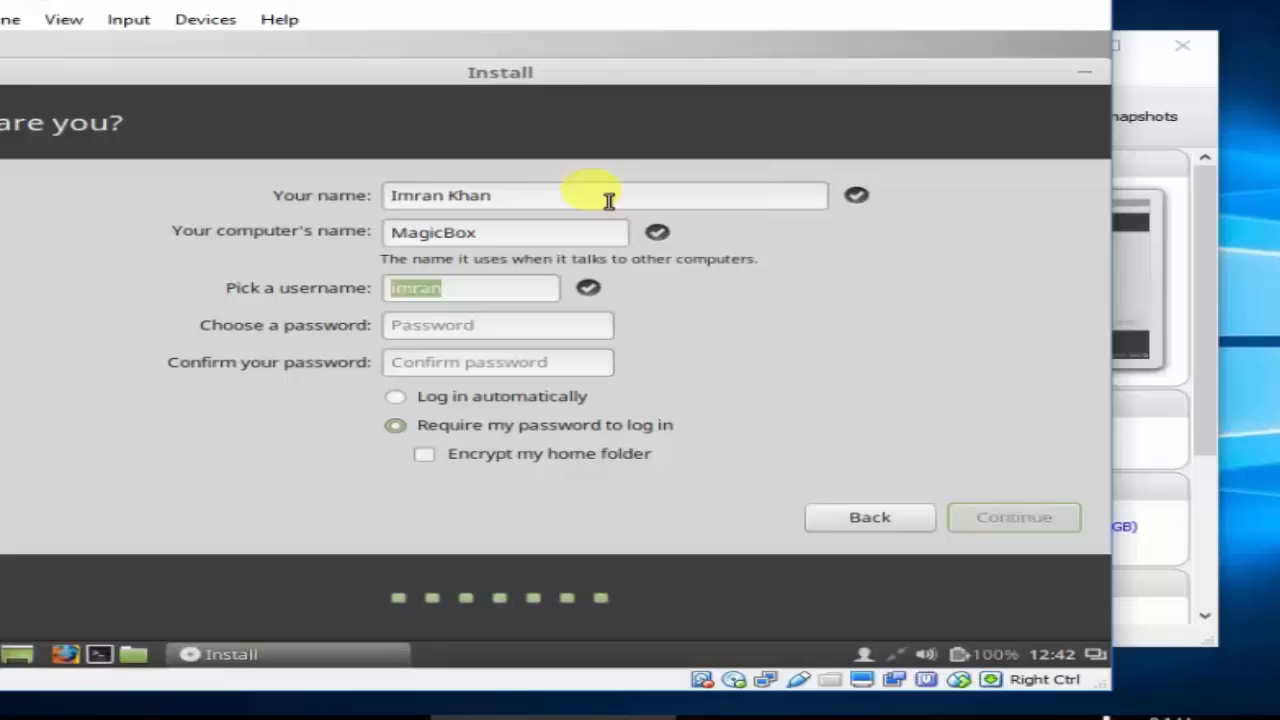
{"action": "key", "text": "Tab"}
{"action": "type", "text": "12"}
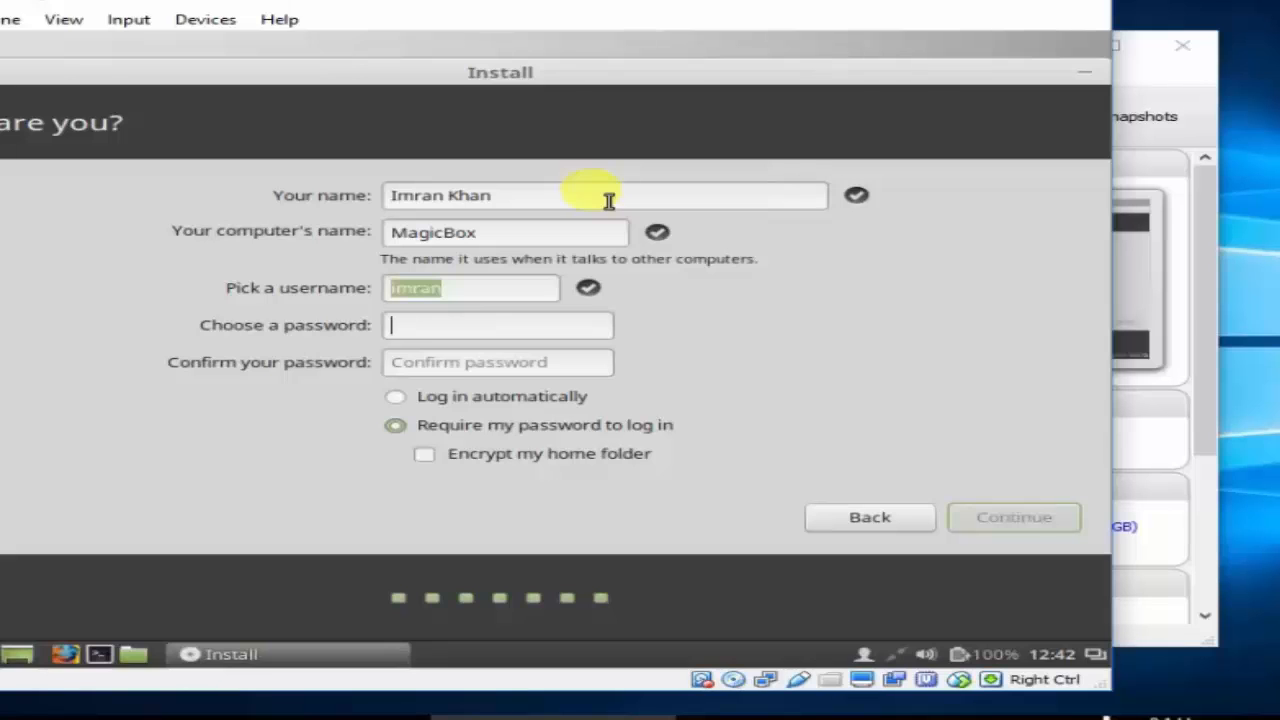
{"action": "type", "text": "34"}
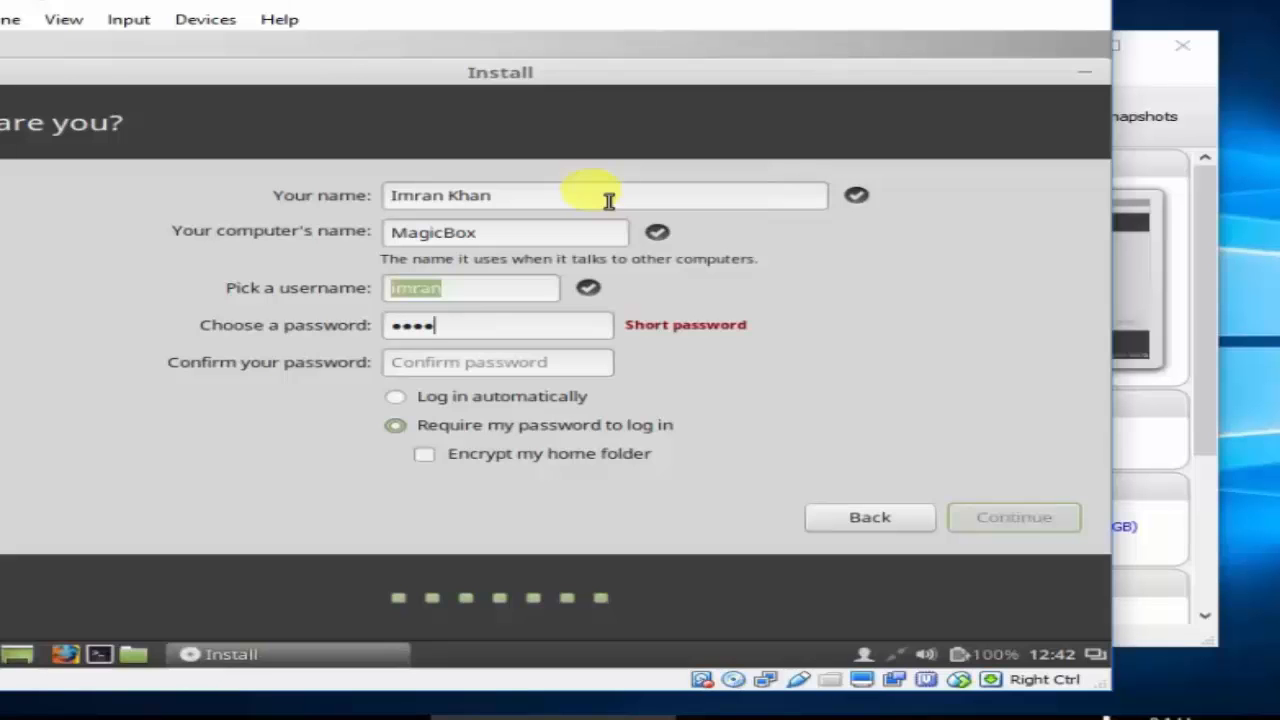
{"action": "type", "text": "56"}
{"action": "key", "text": "Tab"}
{"action": "type", "text": "12345"}
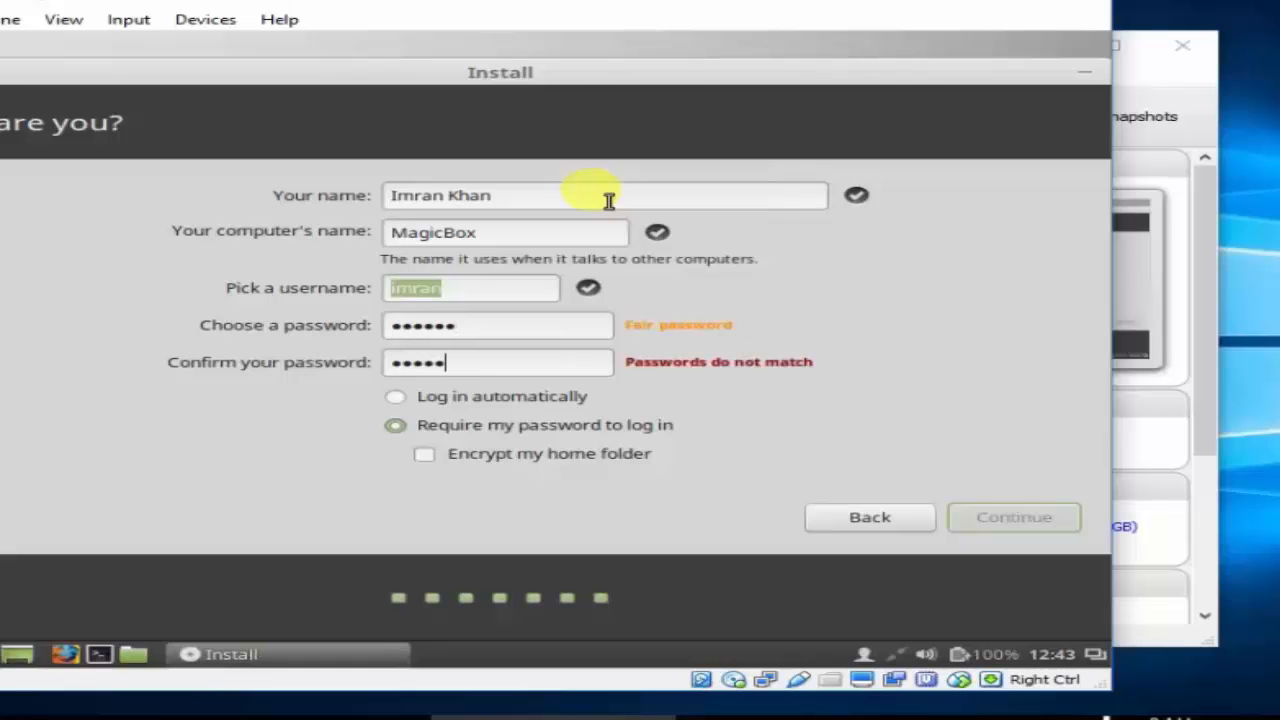
{"action": "type", "text": "6"}
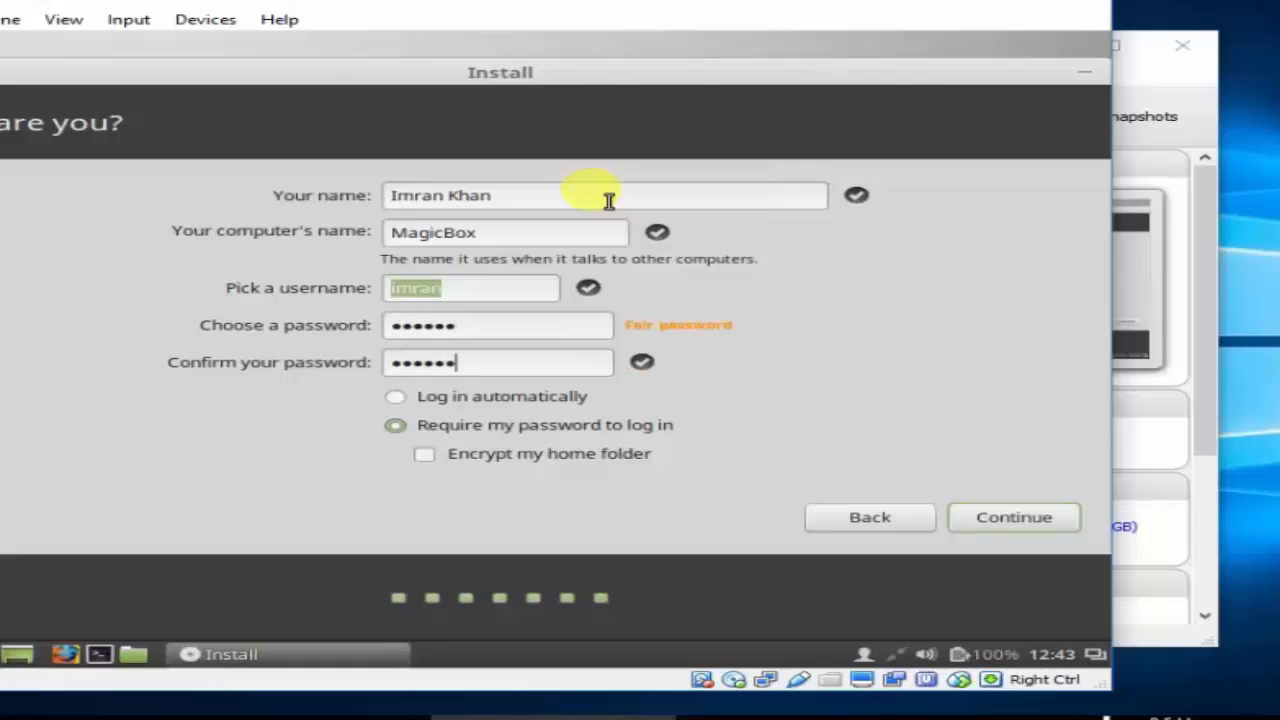
{"action": "left_click", "coordinate": [401, 398]}
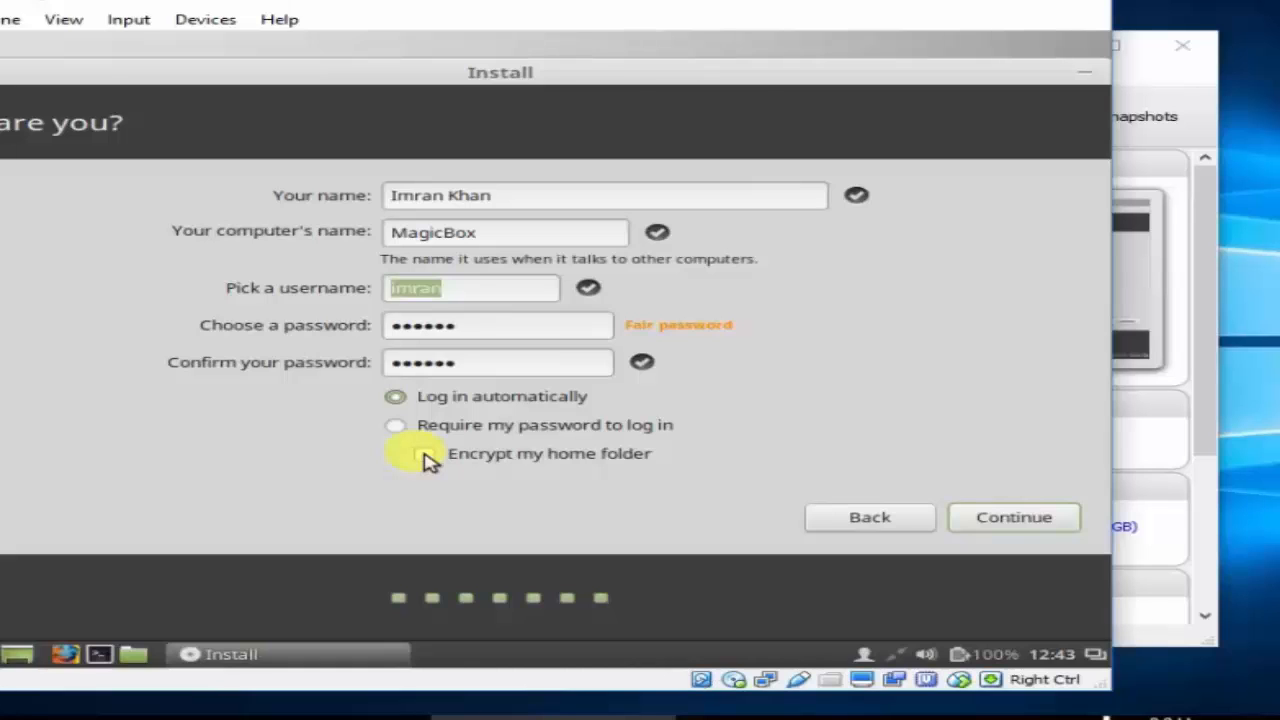
Accept the account details and let the installation run to the Installation Complete prompt.
{"action": "left_click", "coordinate": [1001, 512]}
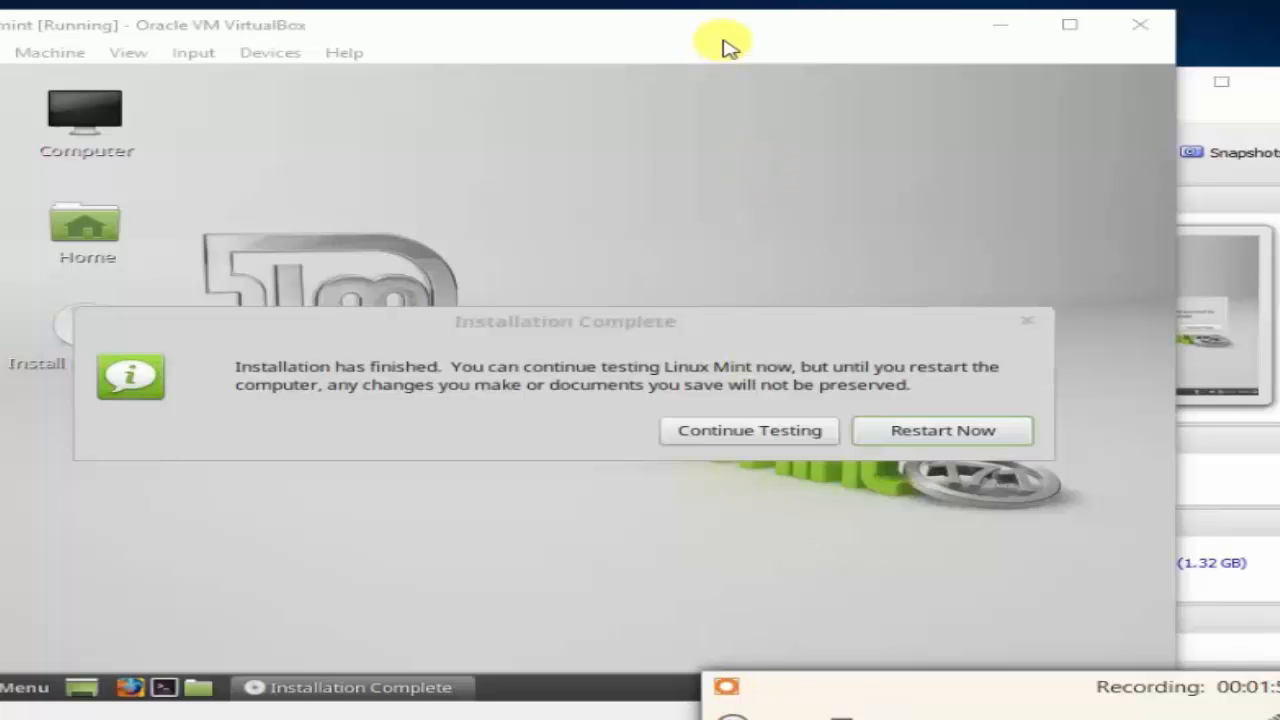
Shift the VM window left and choose Restart Now on the Installation Complete prompt.
{"action": "left_click_drag", "start_coordinate": [684, 35], "coordinate": [640, 31]}
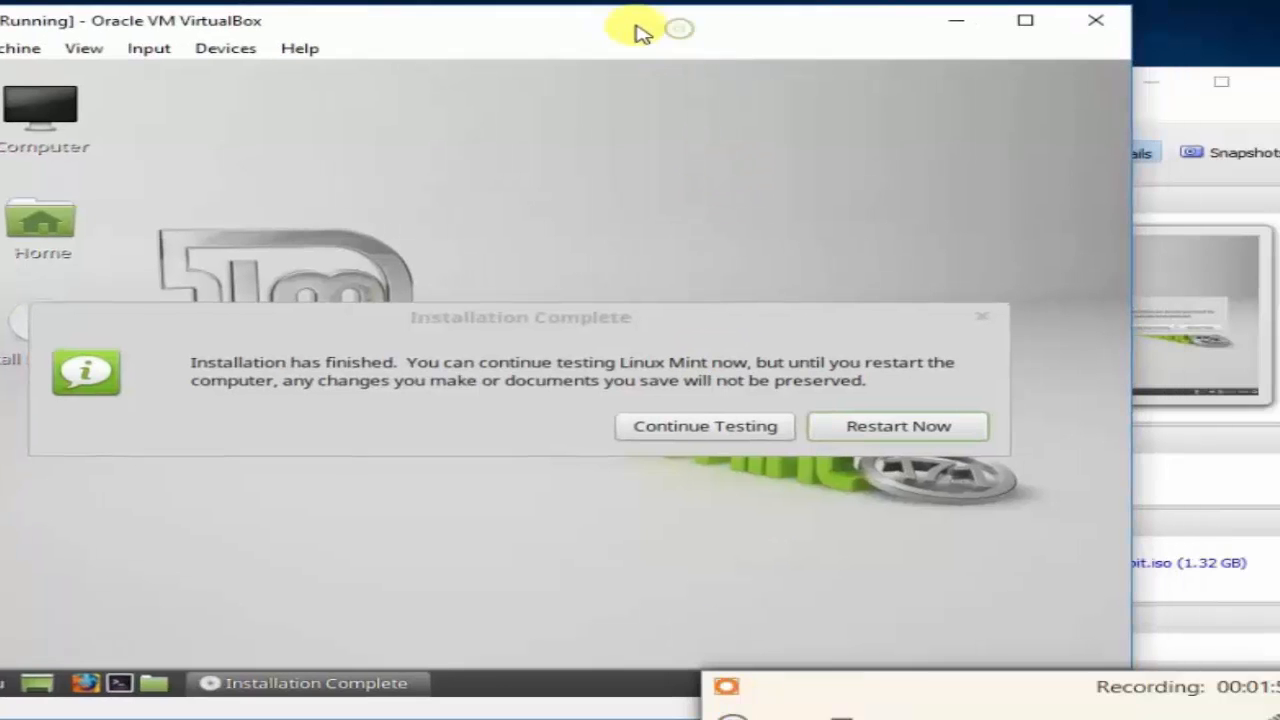
{"action": "left_click", "coordinate": [913, 440]}
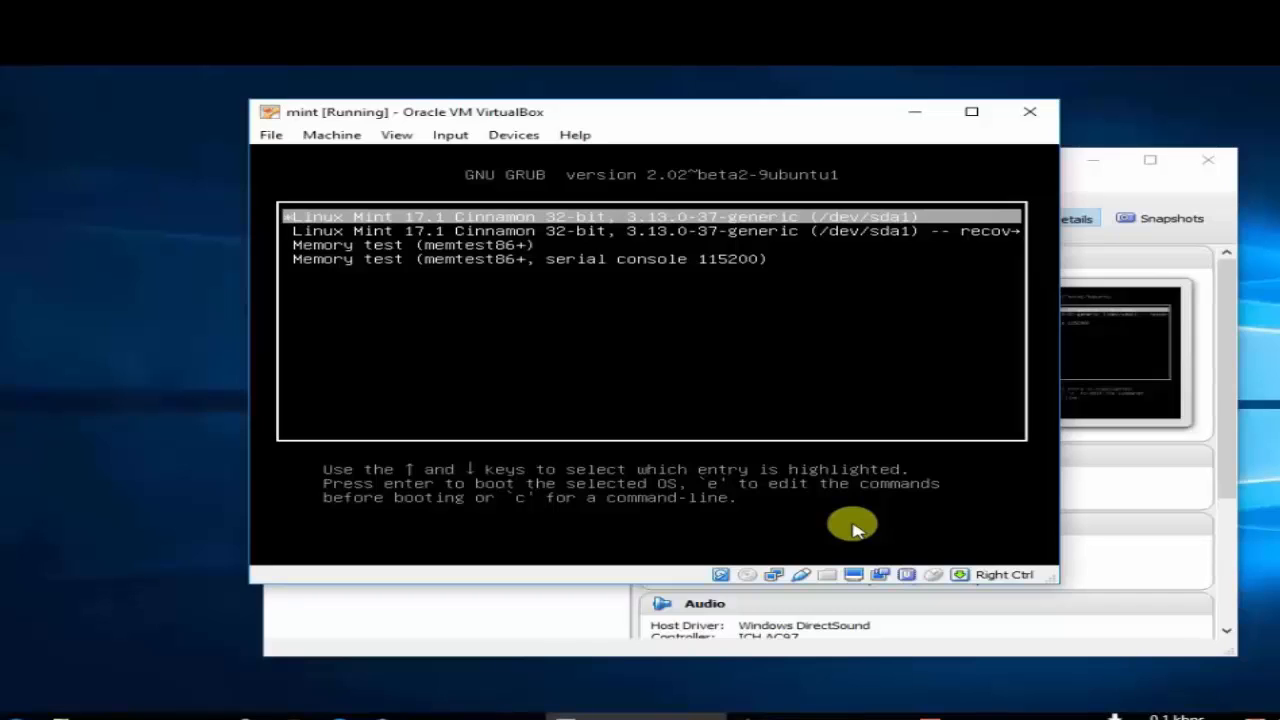
Boot the main Linux Mint 17.1 GRUB entry, move the VM window, and close the mouse integration notice.
{"action": "key", "text": "Down"}
{"action": "key", "text": "Up"}
{"action": "key", "text": "Return"}
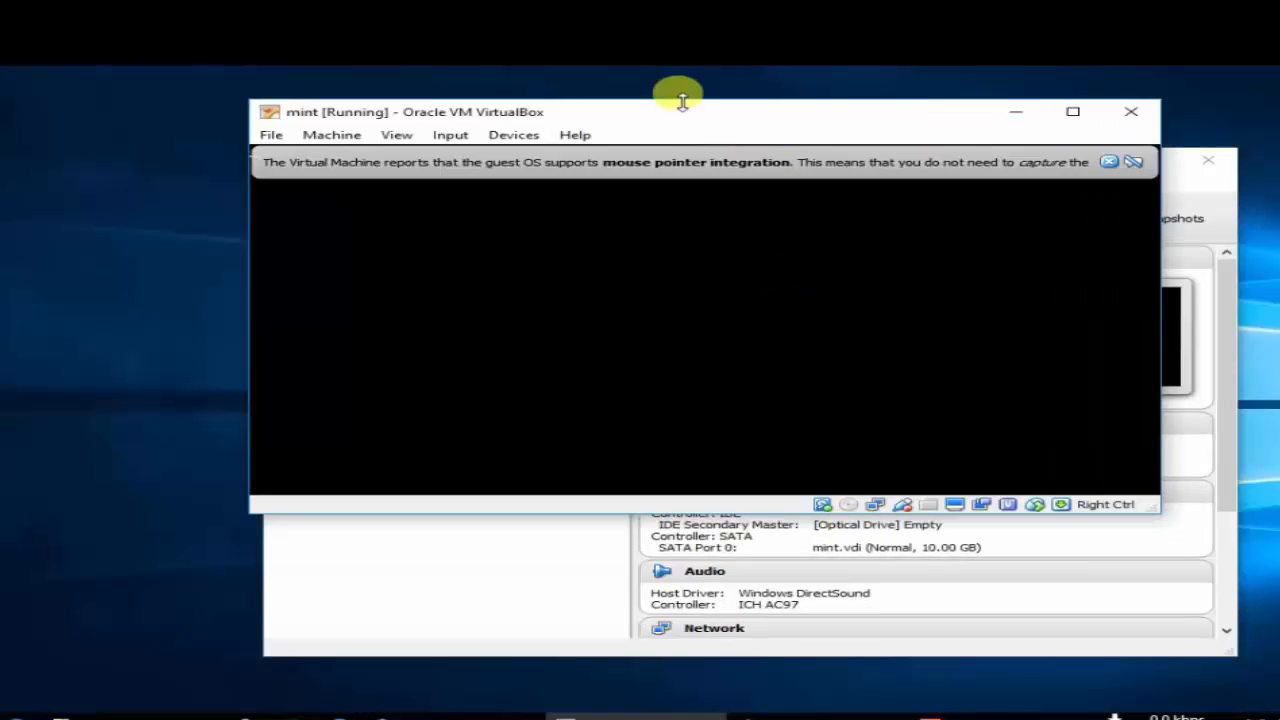
{"action": "left_click_drag", "start_coordinate": [637, 112], "coordinate": [595, 208]}
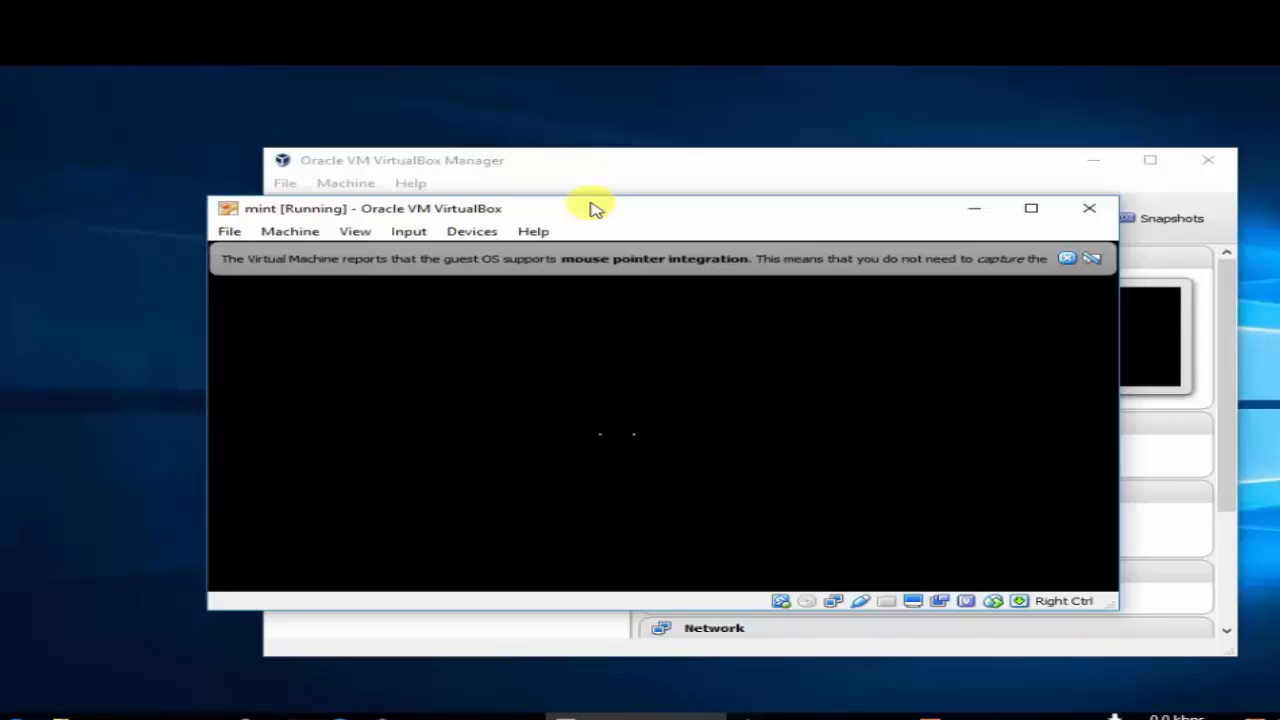
{"action": "left_click", "coordinate": [1065, 258]}
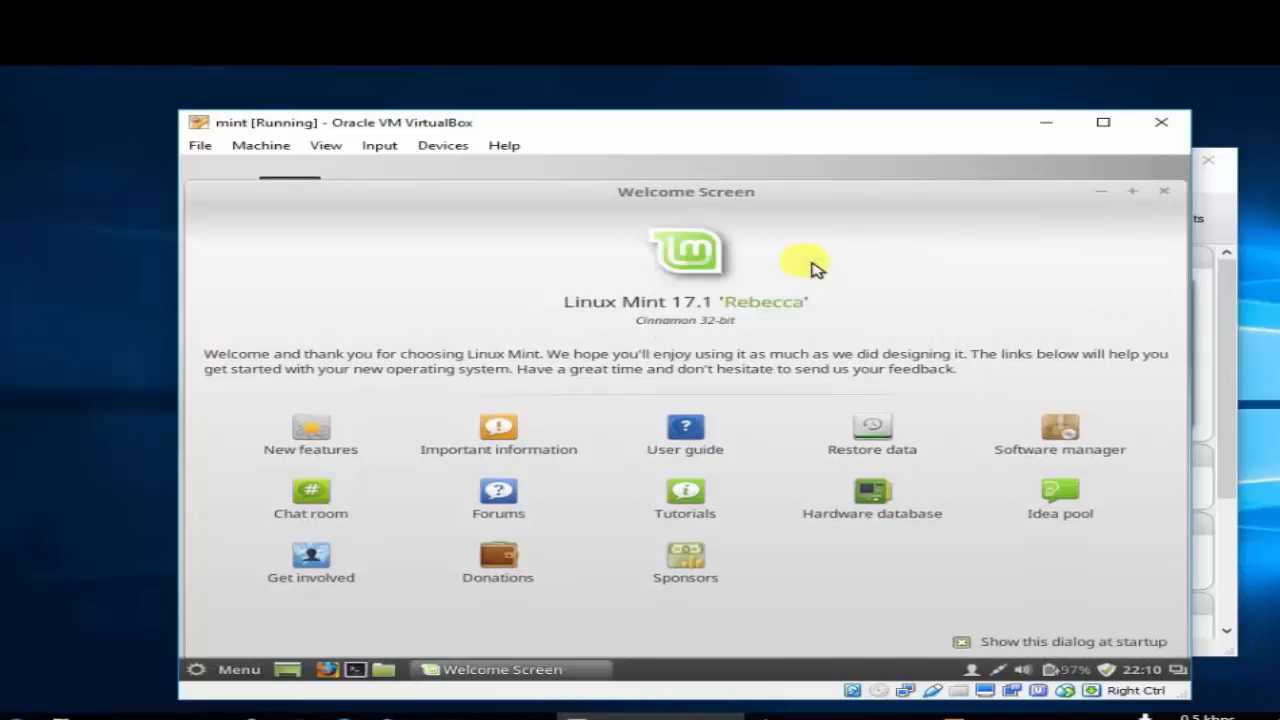
Disable and close the Welcome Screen, then browse Computer's File System and close the file manager.
{"action": "left_click", "coordinate": [962, 642]}
{"action": "left_click", "coordinate": [1157, 193]}
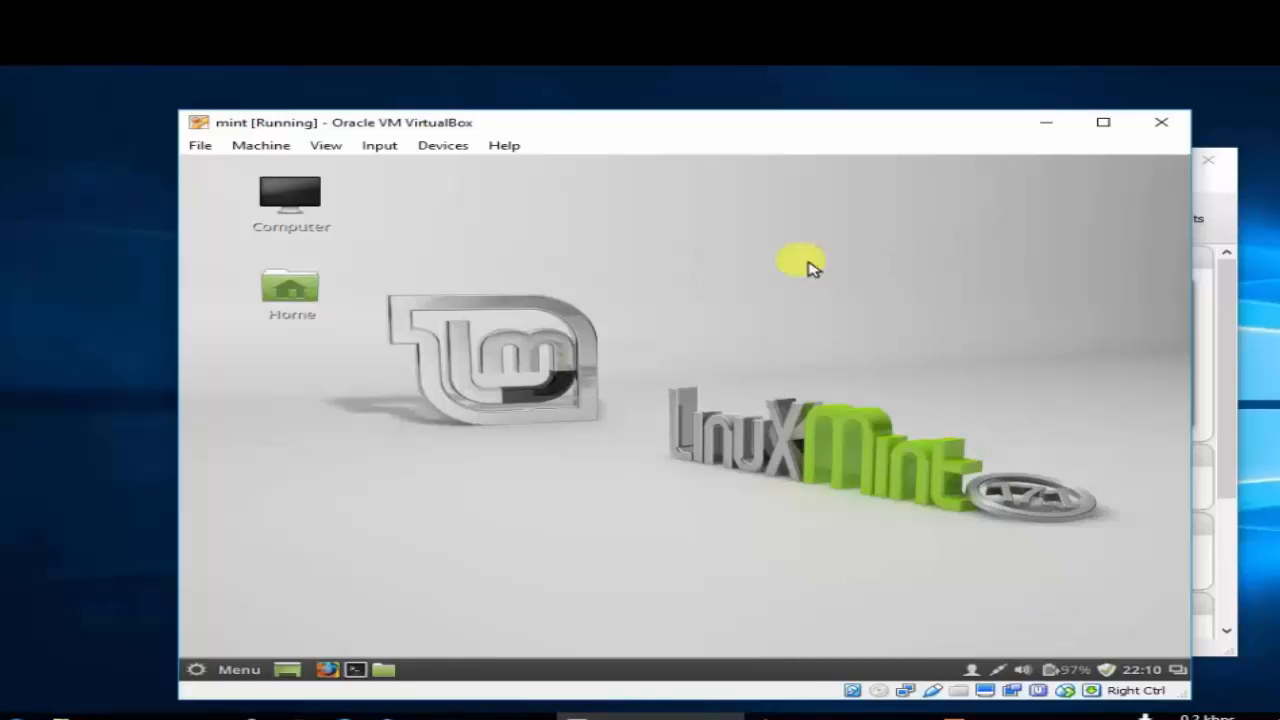
{"action": "left_click", "coordinate": [307, 218]}
{"action": "double_click", "coordinate": [307, 218]}
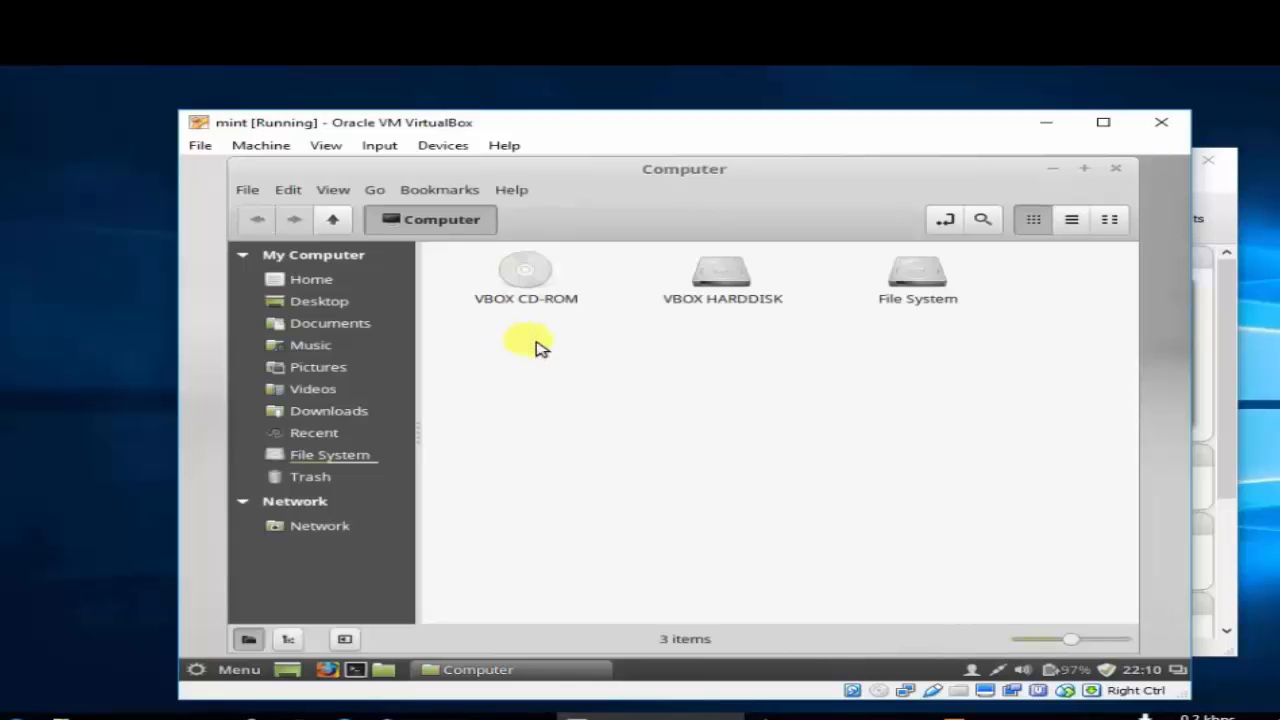
{"action": "left_click", "coordinate": [341, 455]}
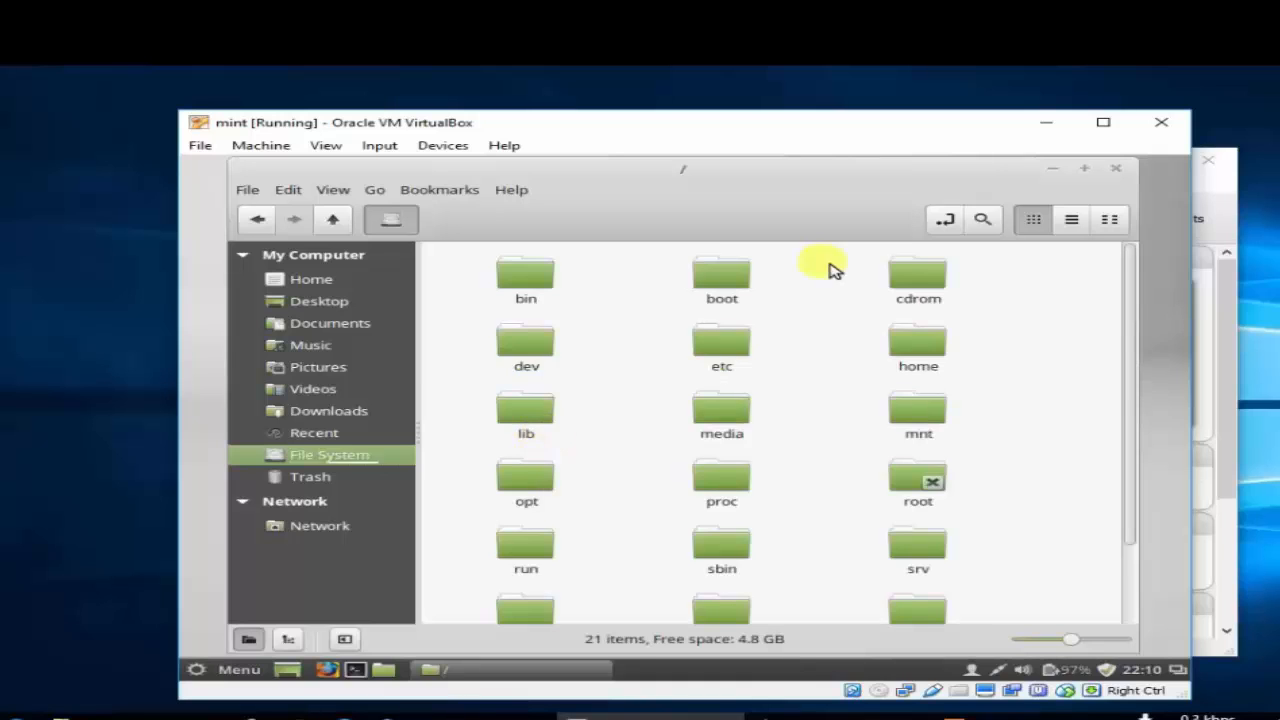
{"action": "left_click", "coordinate": [1122, 170]}
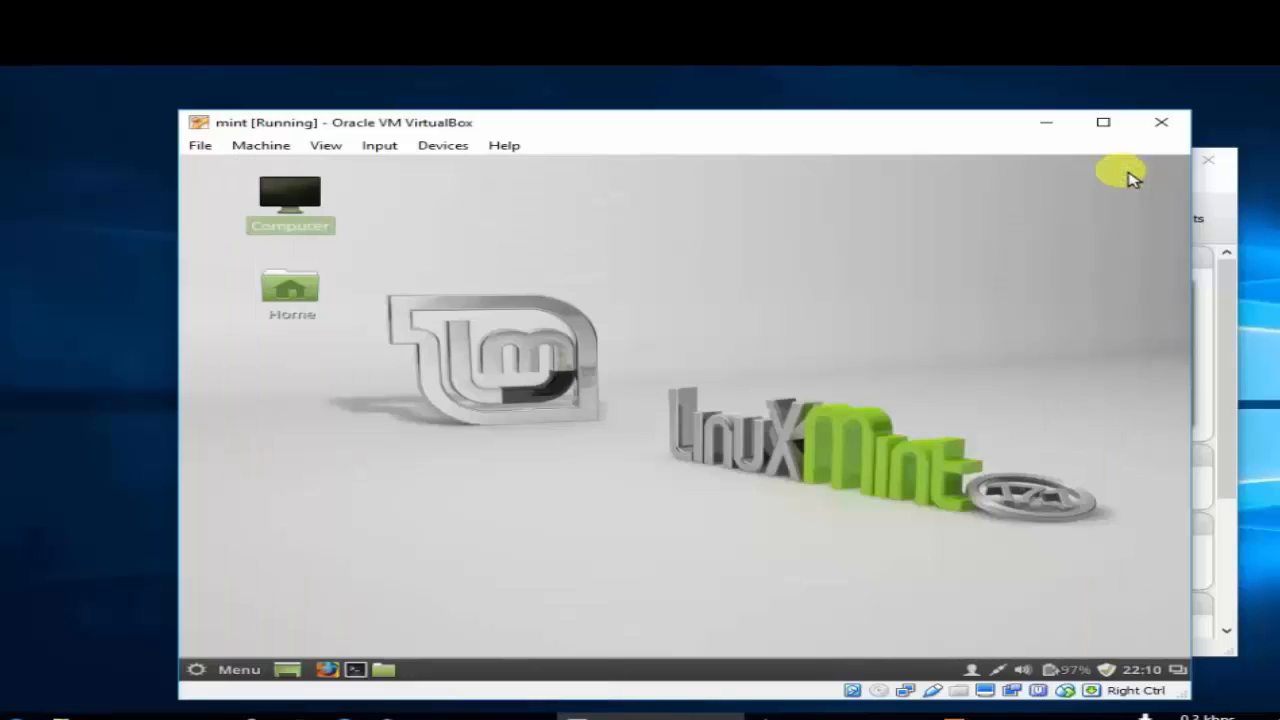
Shut down Linux Mint through the Mint menu's Quit option, confirming Shut Down.
{"action": "left_click", "coordinate": [198, 672]}
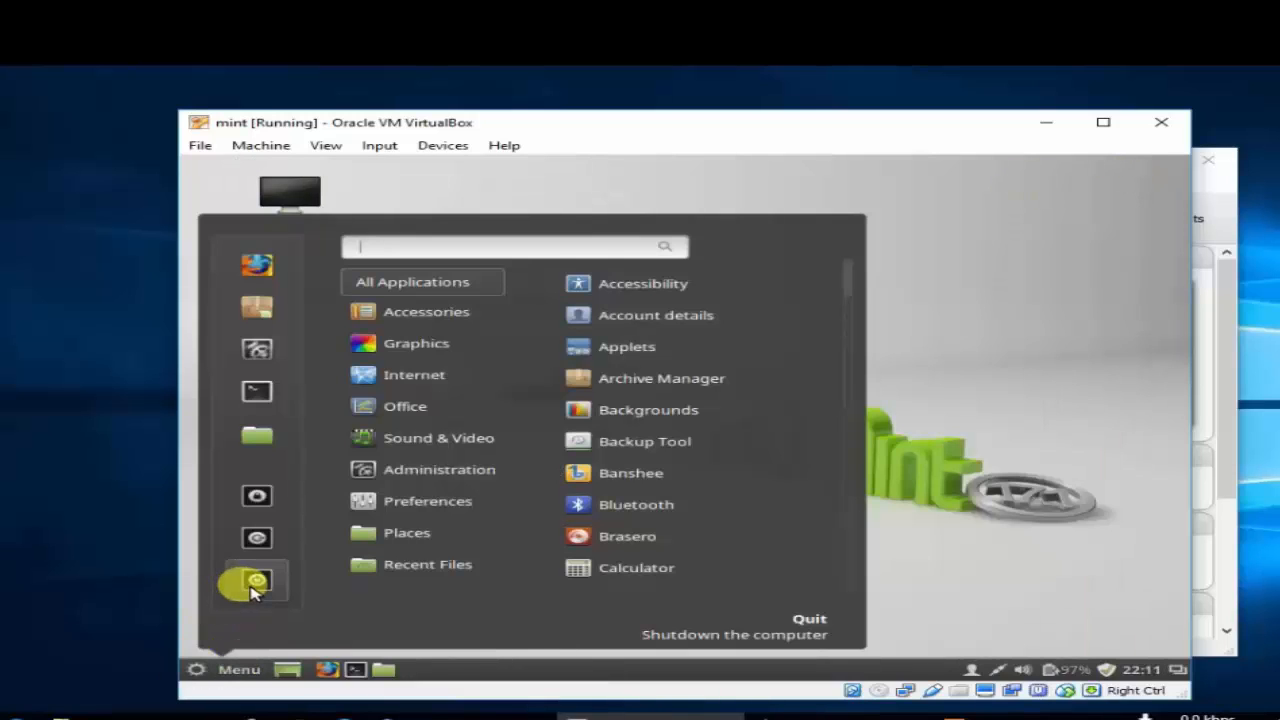
{"action": "left_click", "coordinate": [250, 588]}
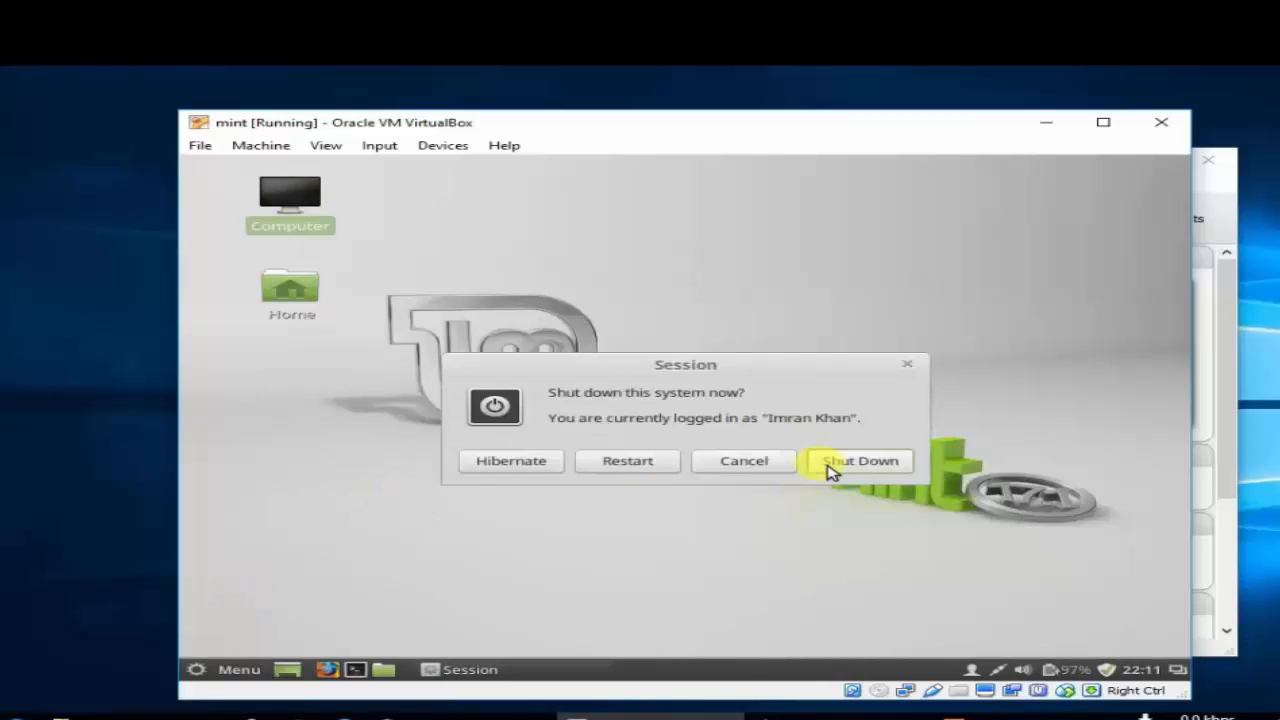
{"action": "left_click", "coordinate": [855, 464]}
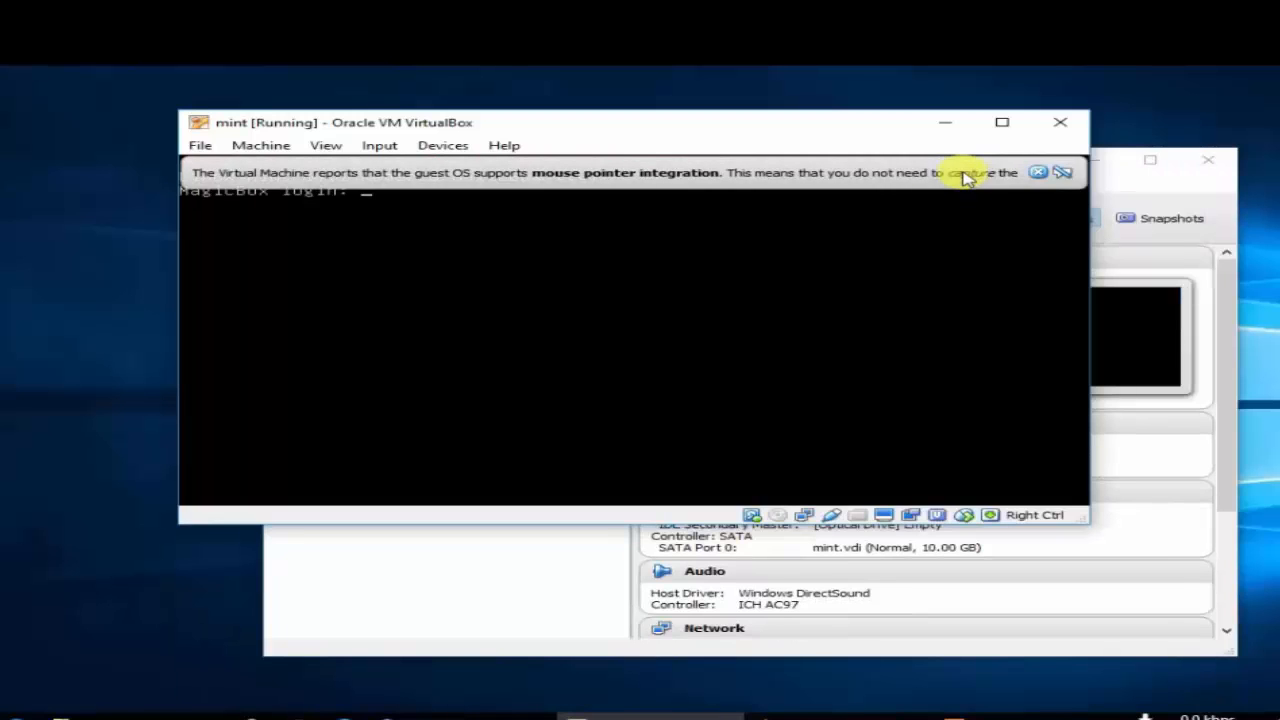
Close the powered-off mint VM window, then start and cancel a New virtual machine in the Manager.
{"action": "left_click", "coordinate": [1066, 127]}
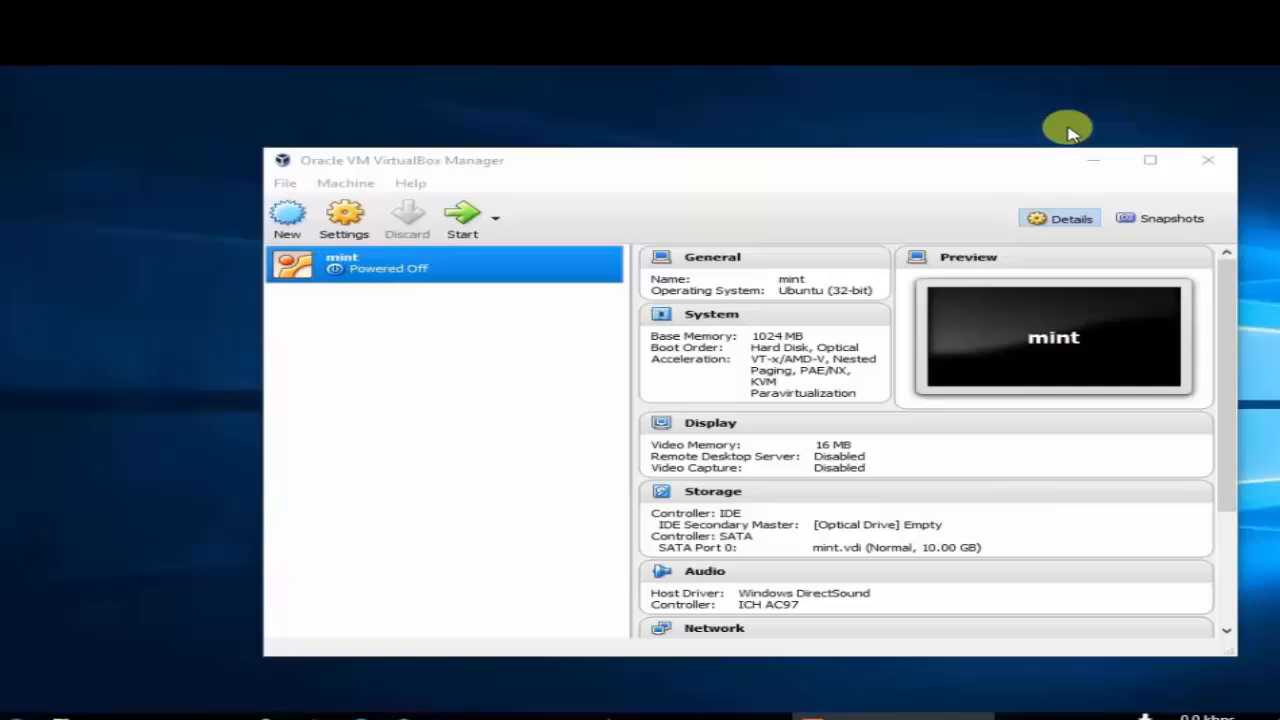
{"action": "left_click", "coordinate": [295, 225]}
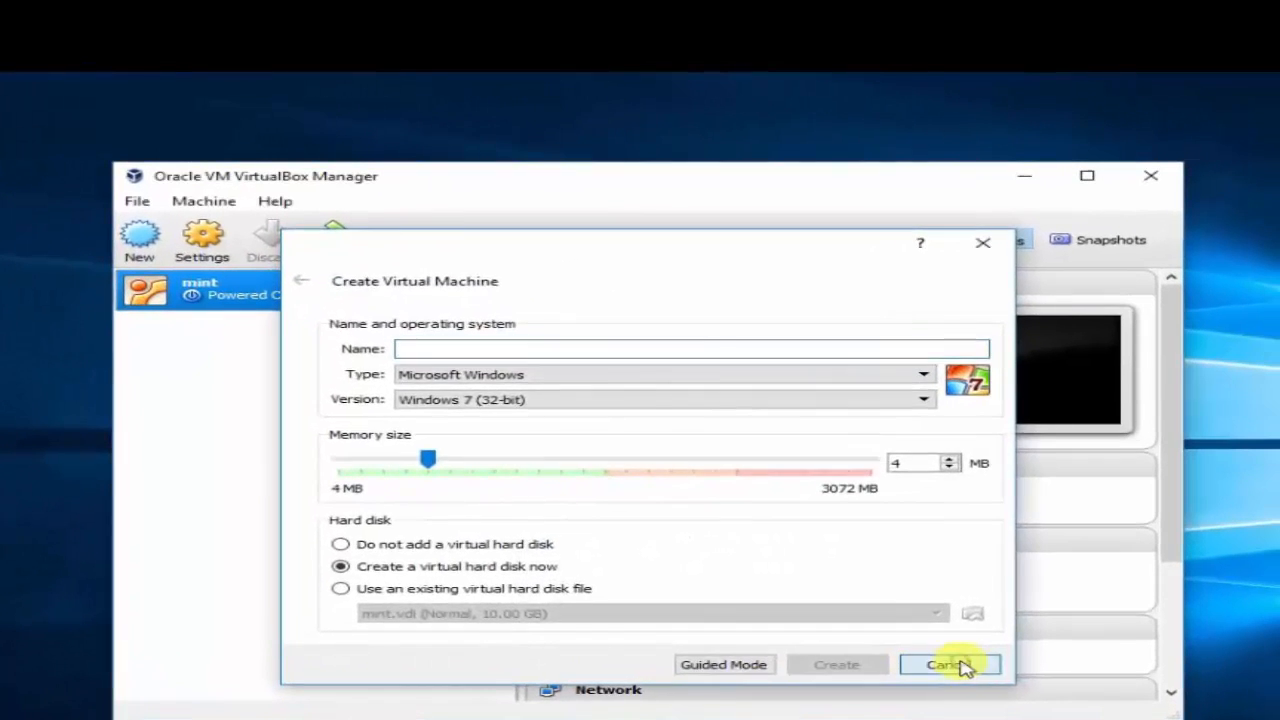
{"action": "left_click", "coordinate": [955, 646]}
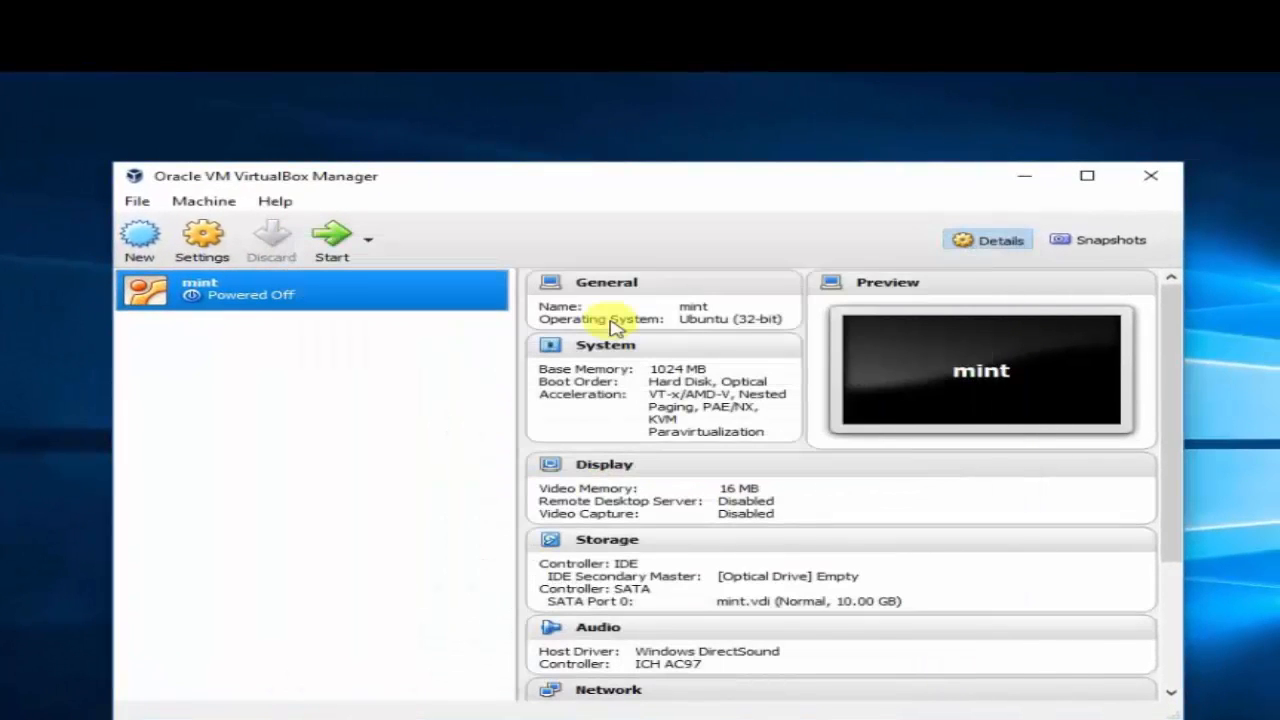